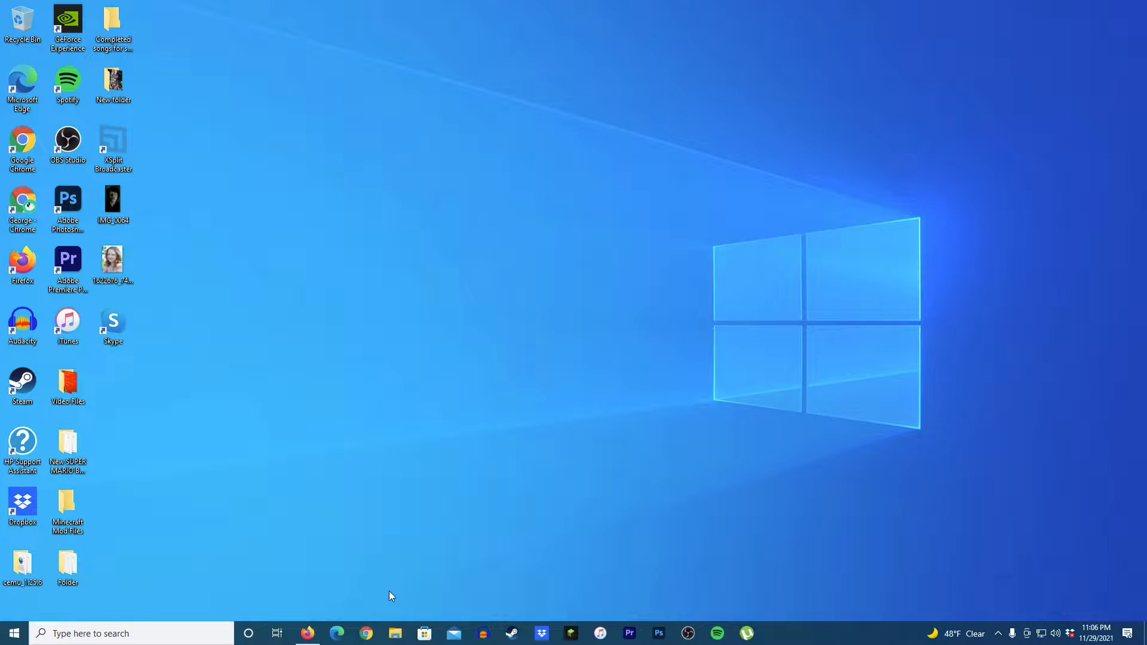
click(999, 634)
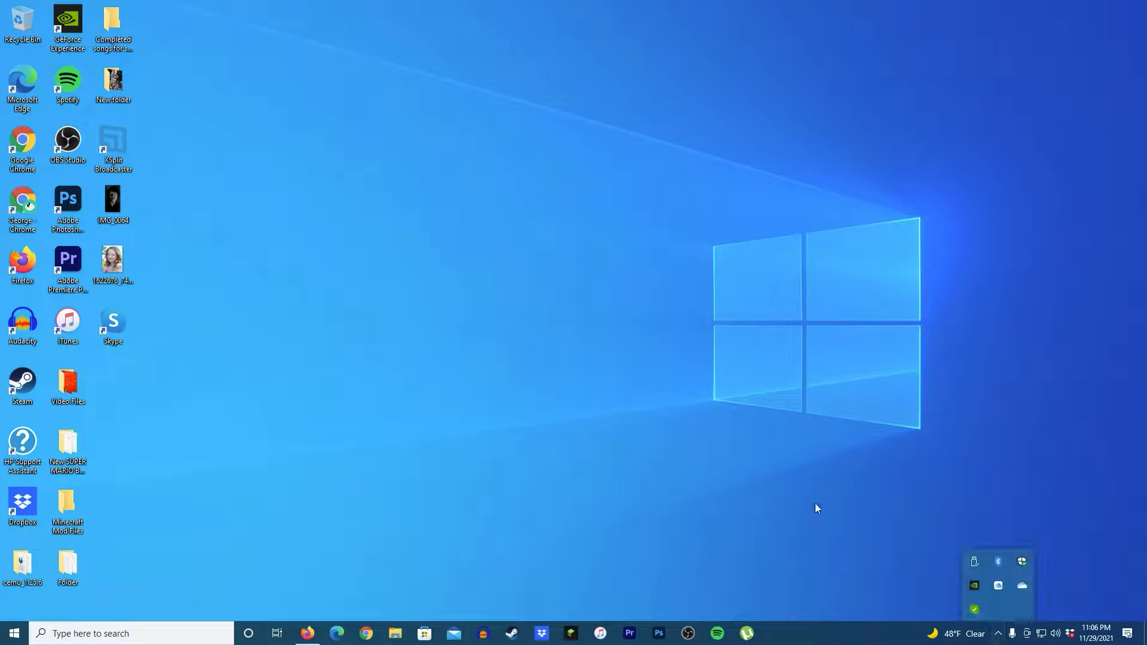
click(815, 515)
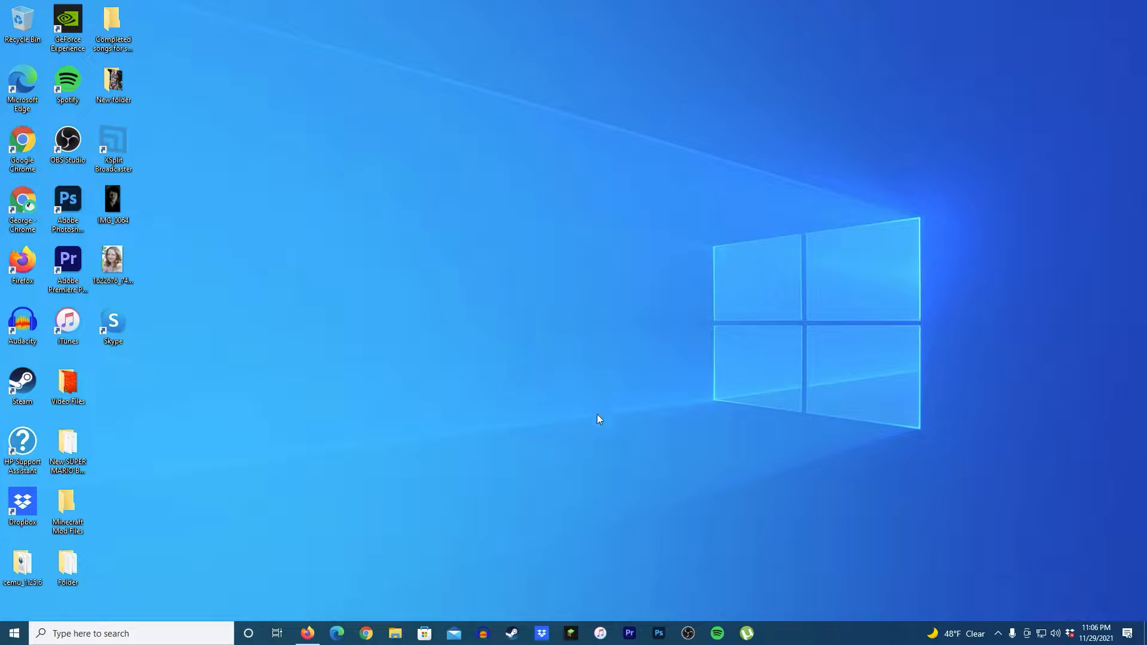
drag(511, 457, 637, 537)
click(998, 633)
click(678, 494)
Step: Open Chrome and search Google for obs studio
click(367, 634)
click(472, 338)
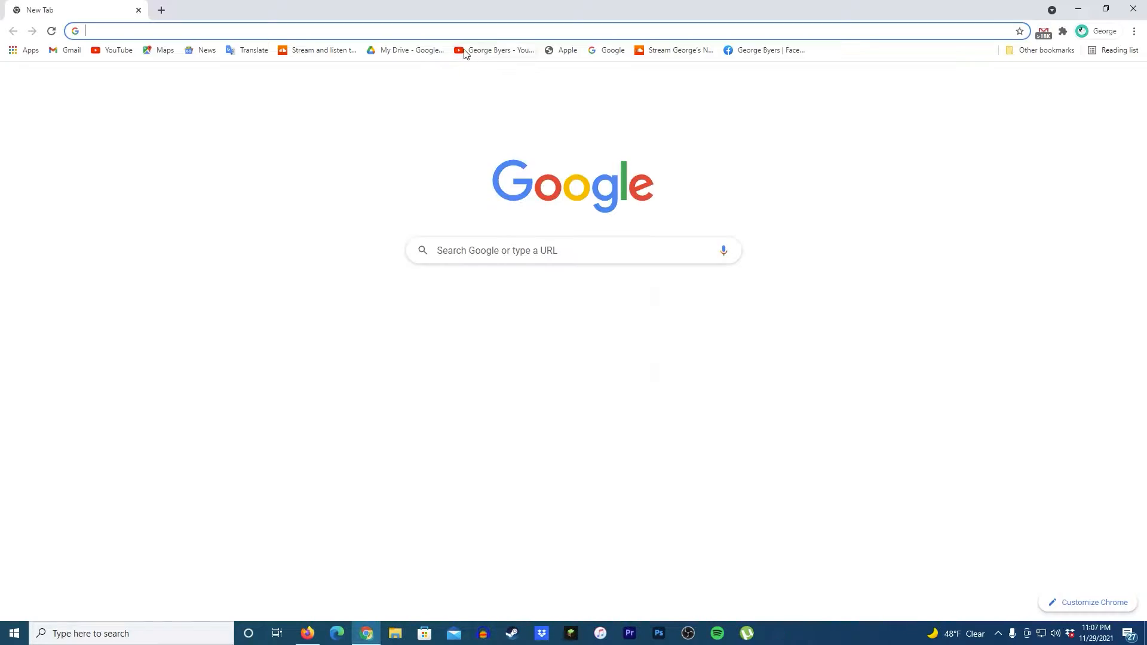
click(456, 30)
text(Obs )
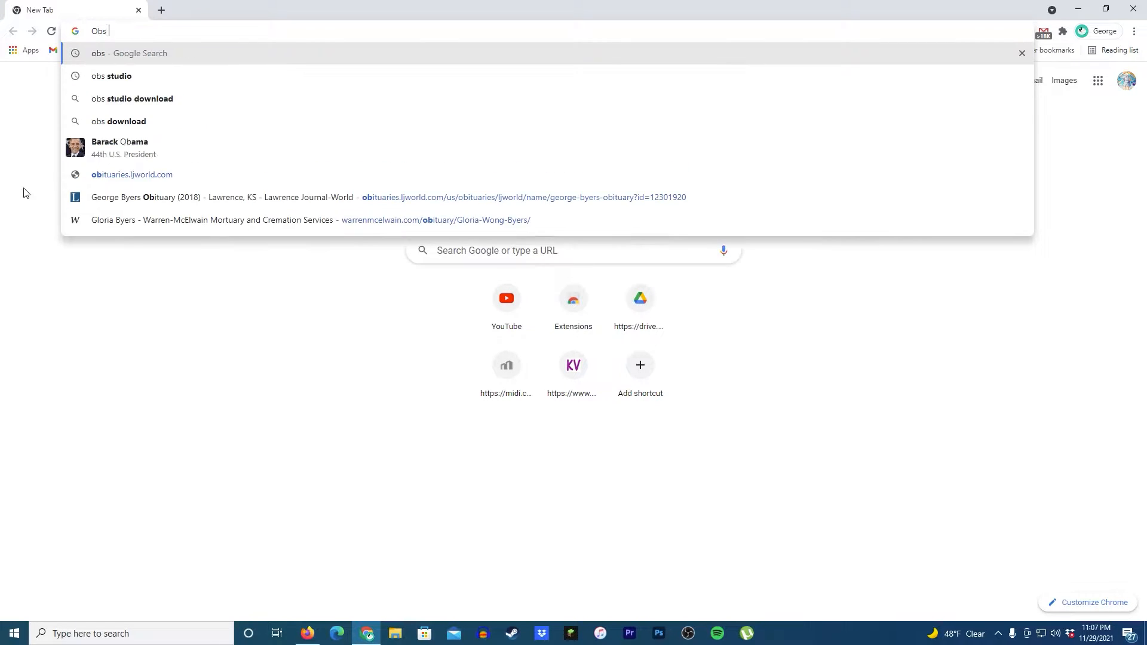
text(St)
key(Return)
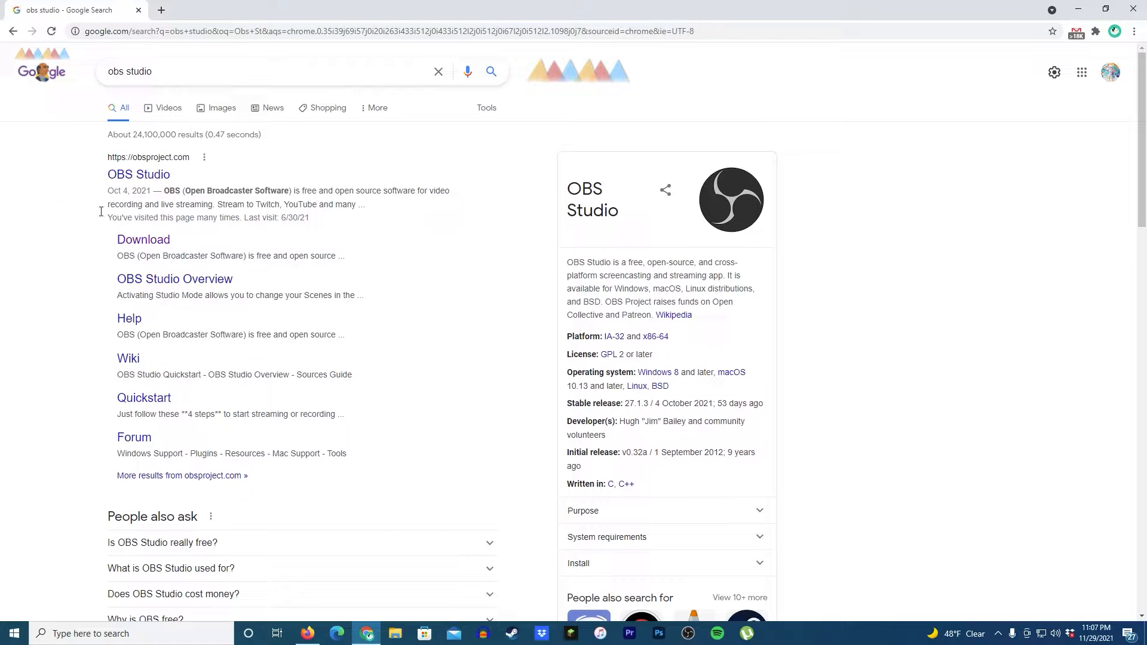
Step: Visit the OBS Studio project website from the results, go back, and close the browser
click(144, 175)
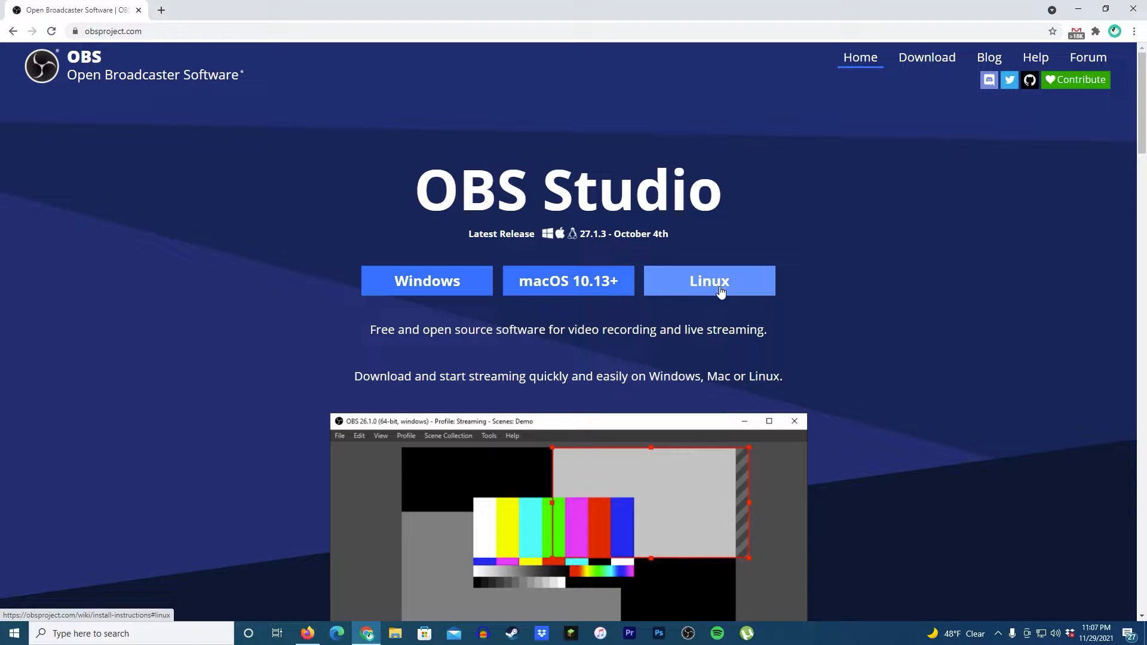
click(13, 31)
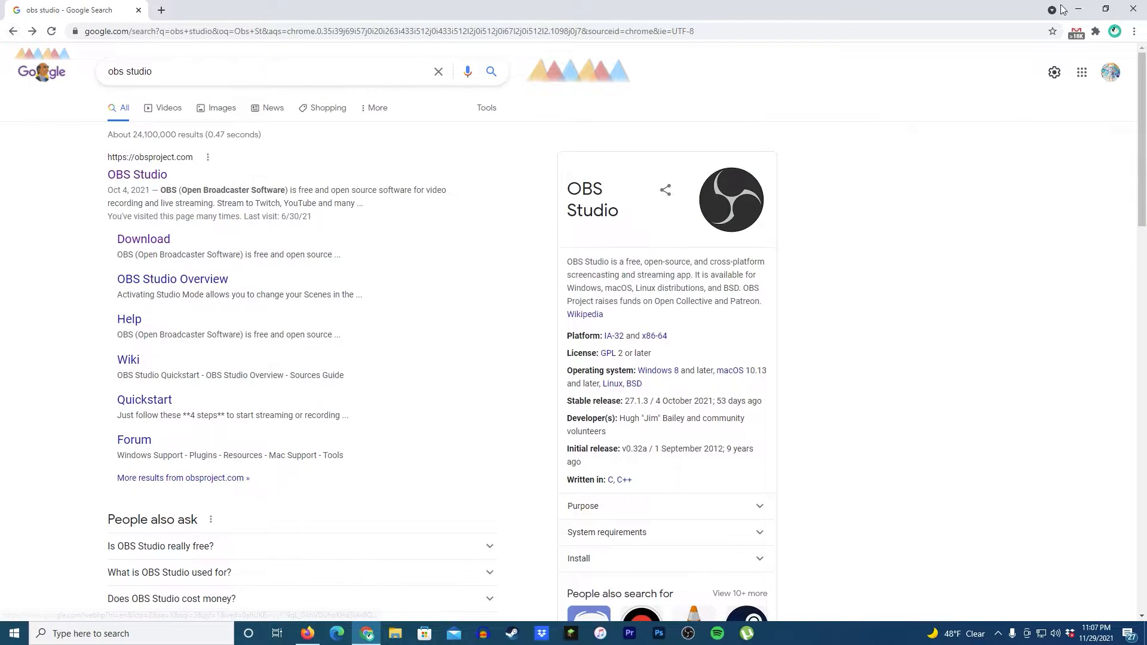
click(1133, 8)
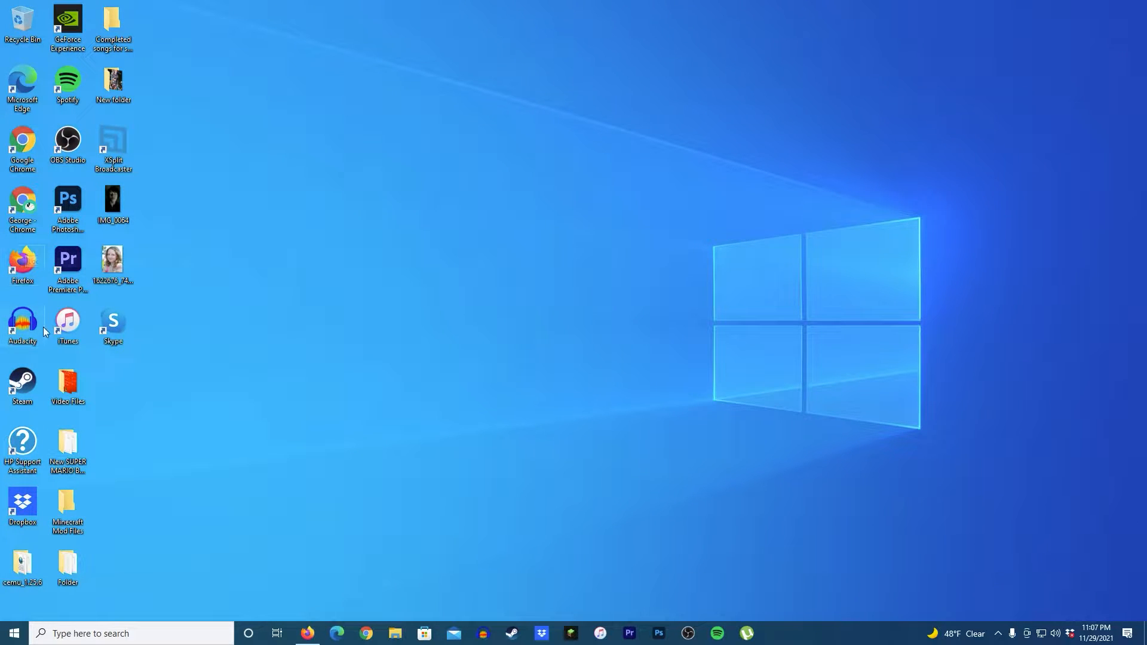
Step: Launch OBS Studio and remove the Audio Input Capture source from the scene
double_click(64, 163)
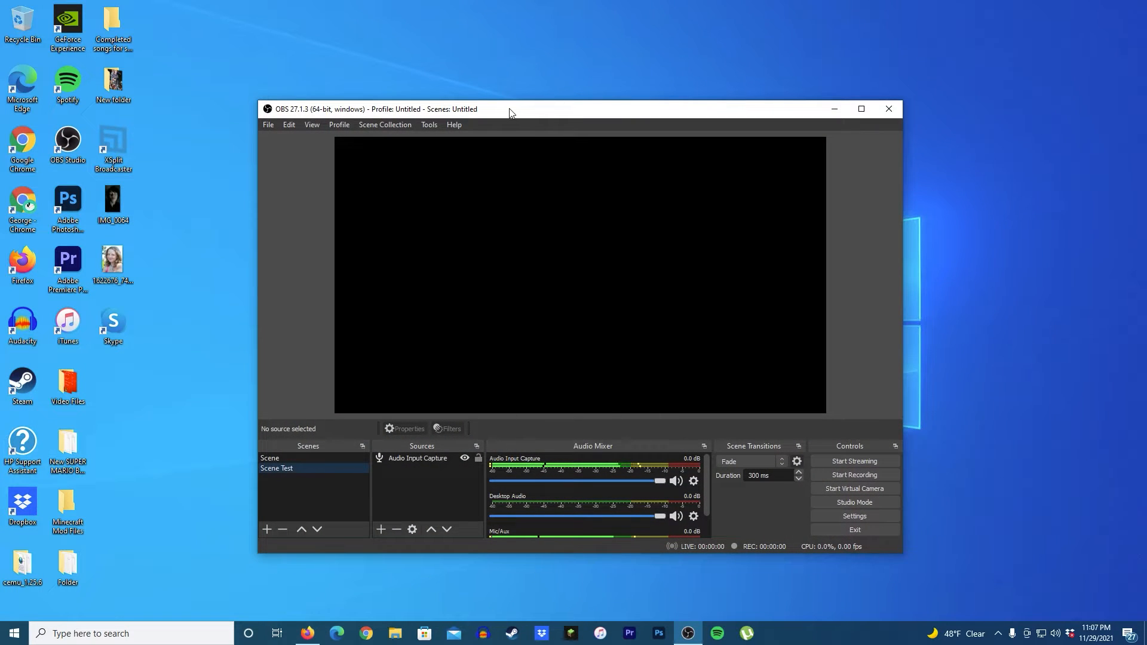
drag(511, 112, 523, 117)
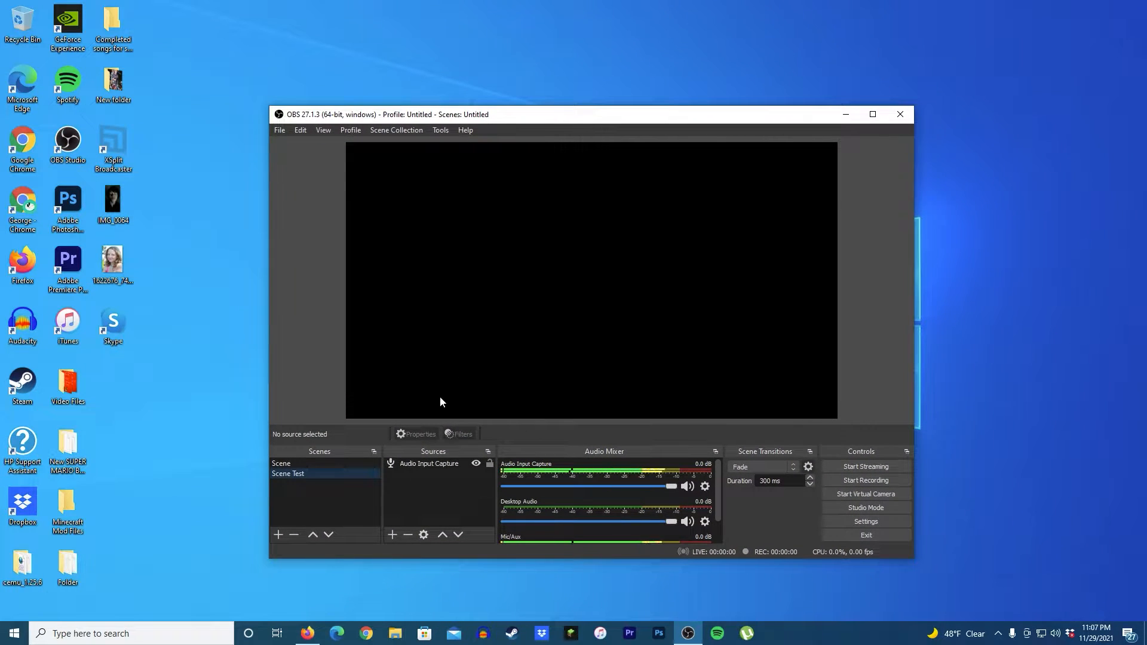
click(427, 465)
right_click(445, 467)
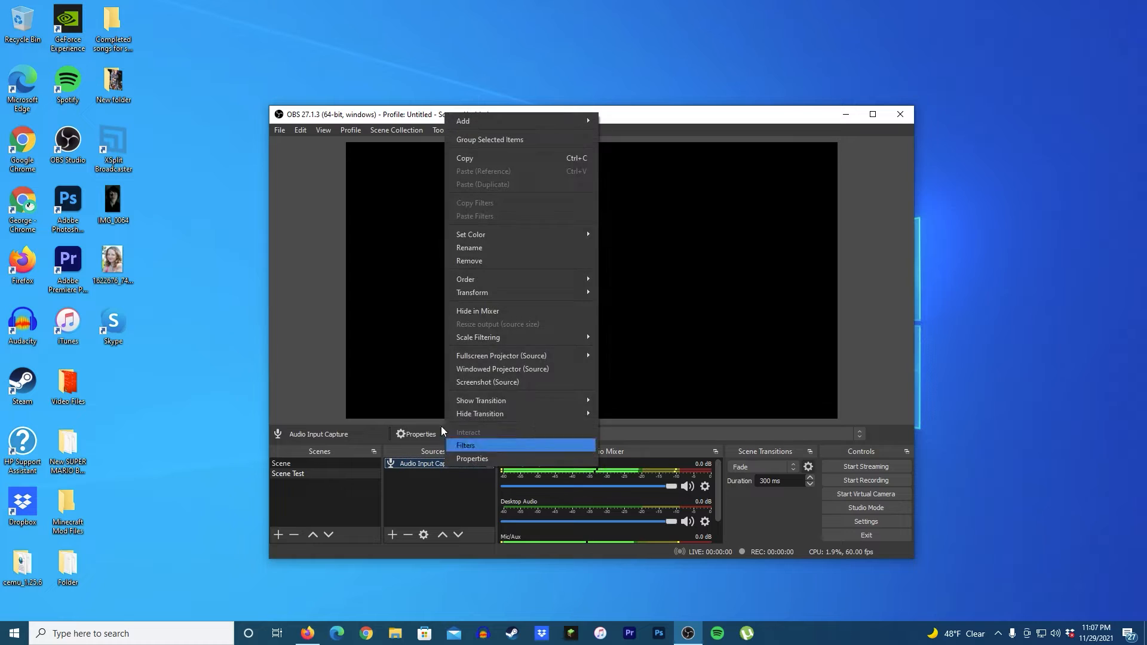
click(475, 261)
click(640, 356)
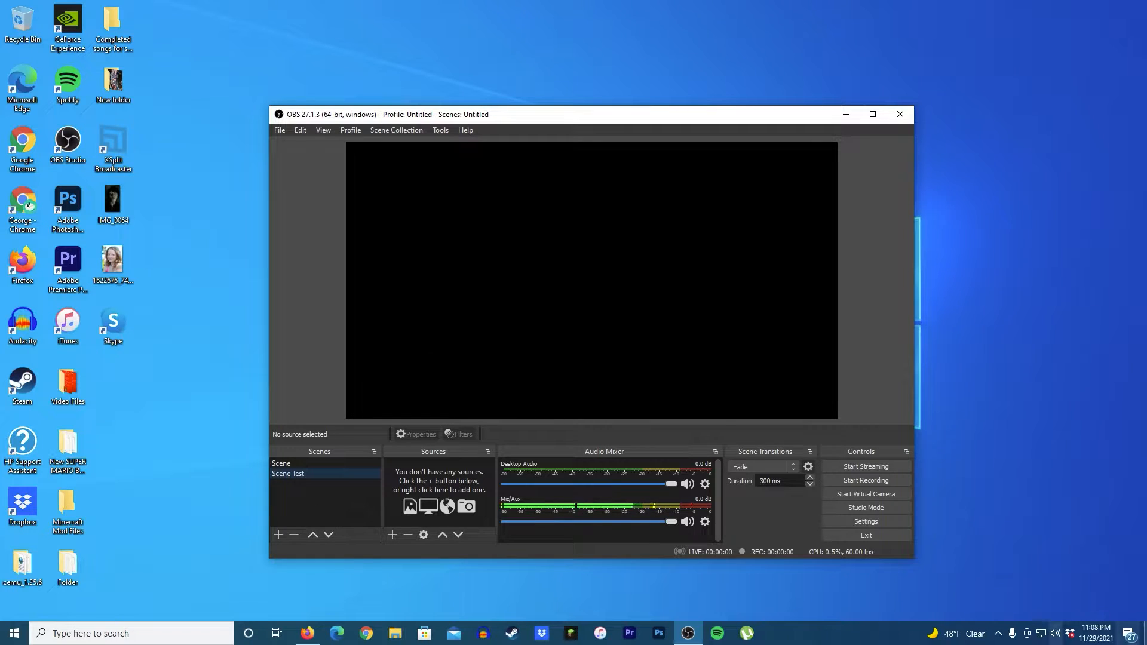
Step: Open the Windows microphone privacy settings to review them, then close the window
click(1000, 634)
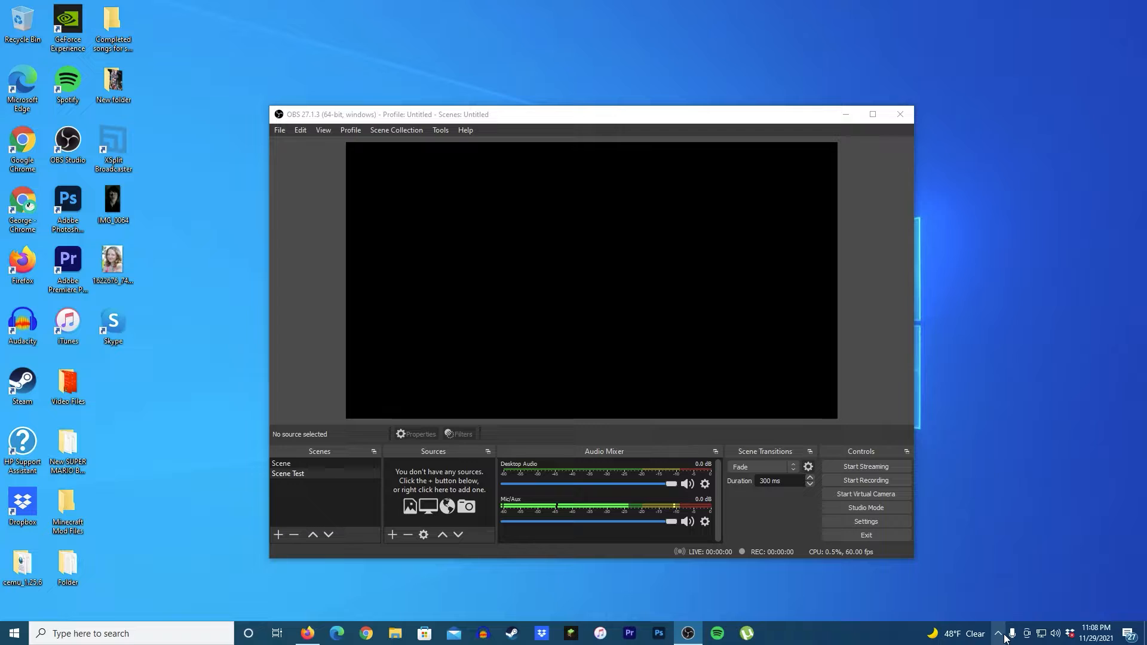
click(1064, 479)
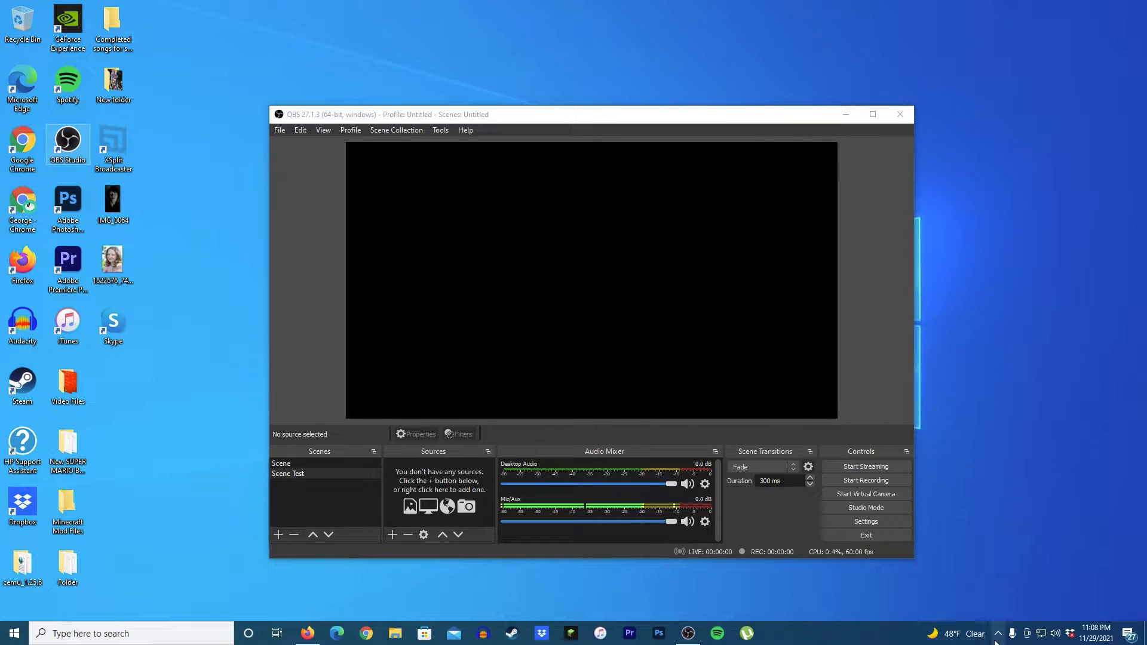
click(996, 639)
click(1042, 481)
click(1010, 639)
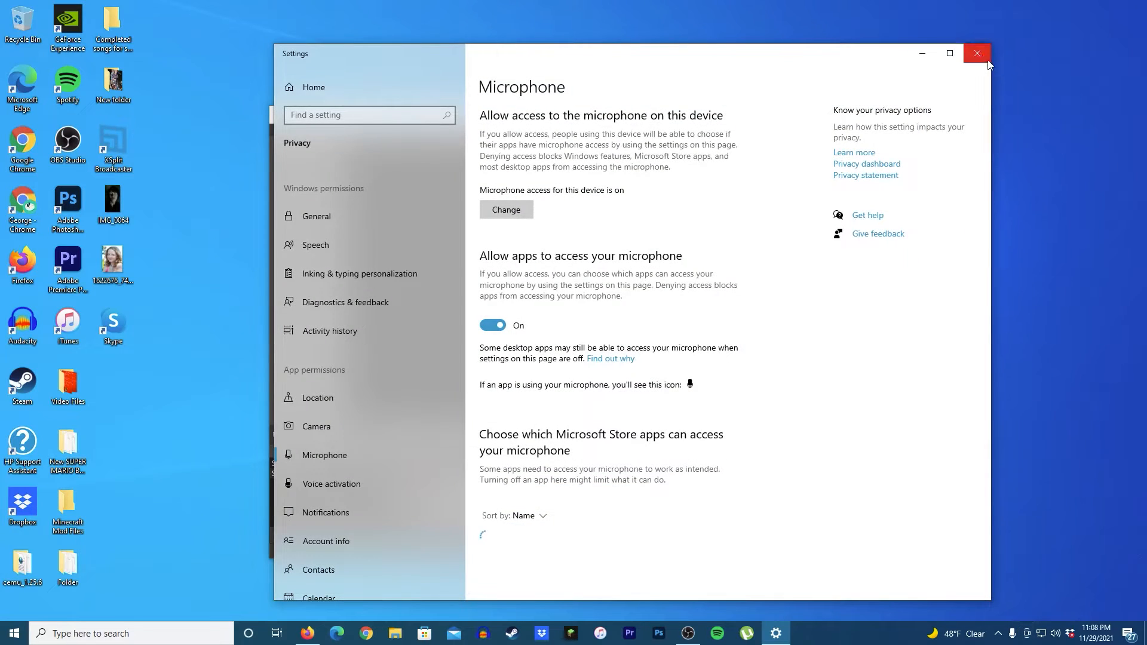
click(985, 57)
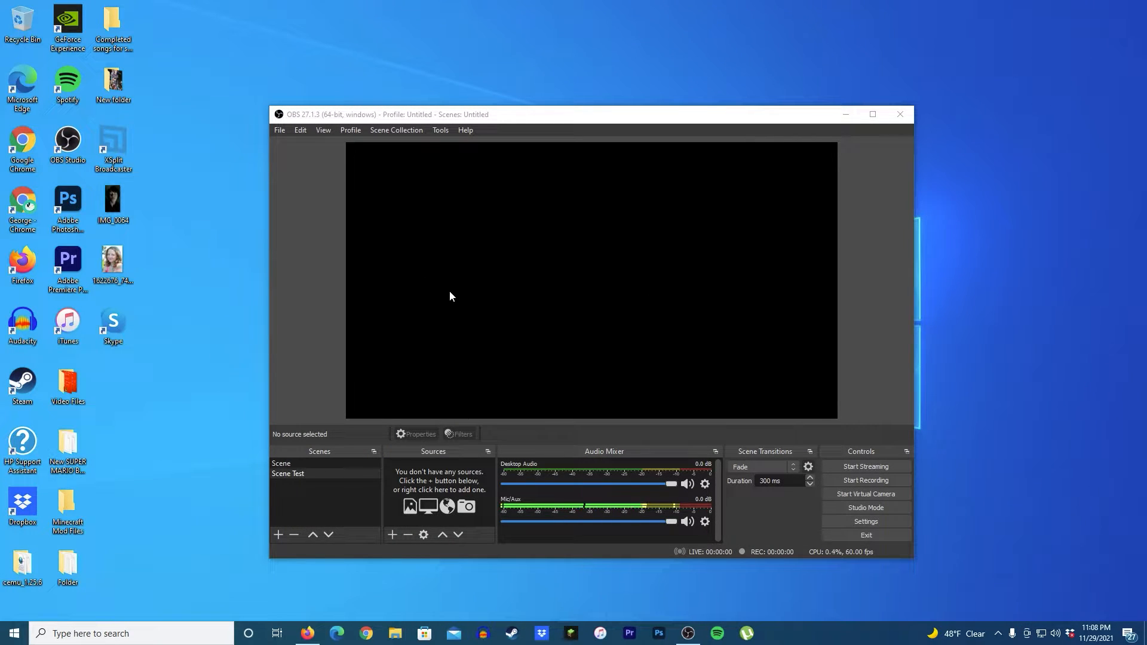
Step: Add a new scene named Test Scene
click(322, 478)
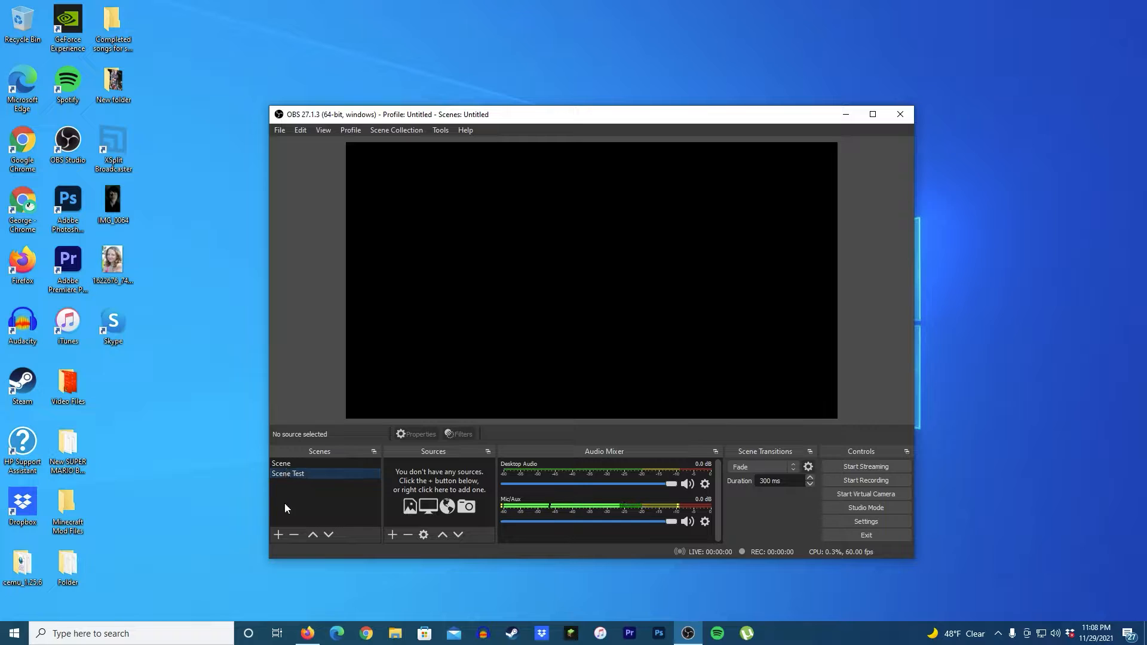
click(278, 535)
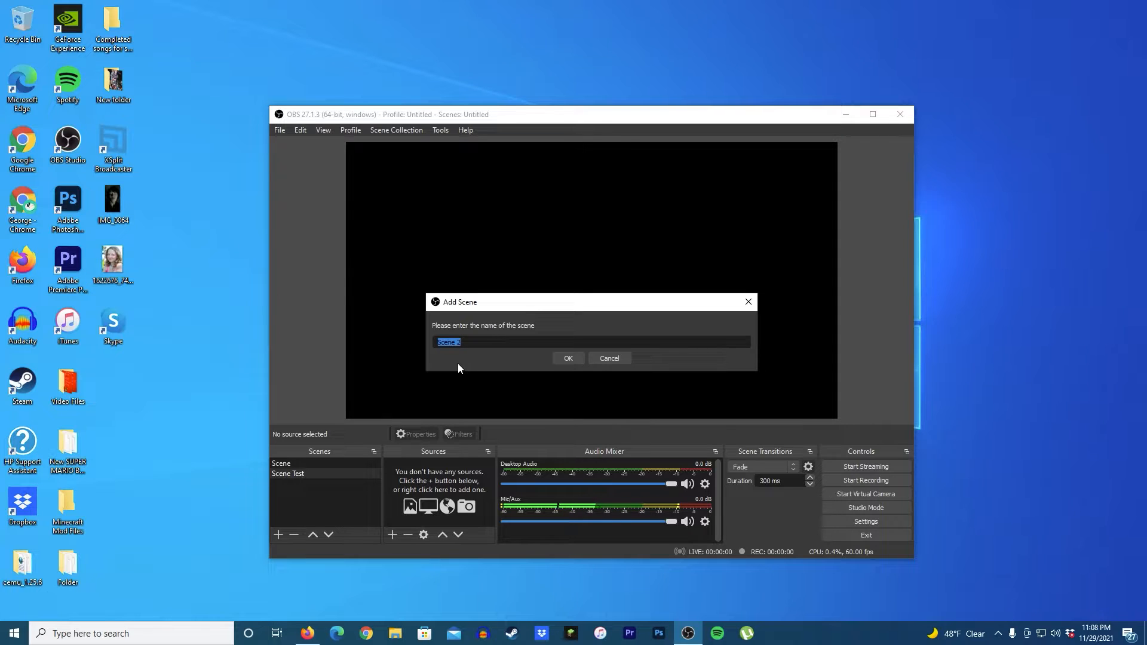
key(BackSpace)
text(Test Scene)
click(568, 359)
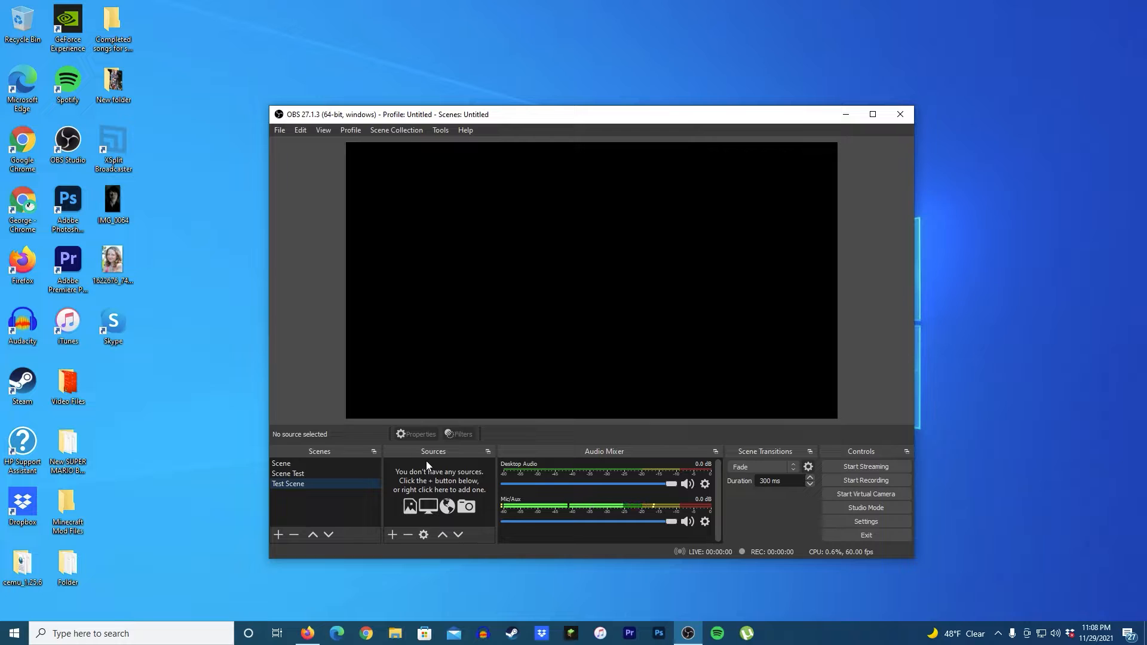
Step: Add a Display Capture source to Test Scene, keeping the primary monitor and cursor capture
click(393, 535)
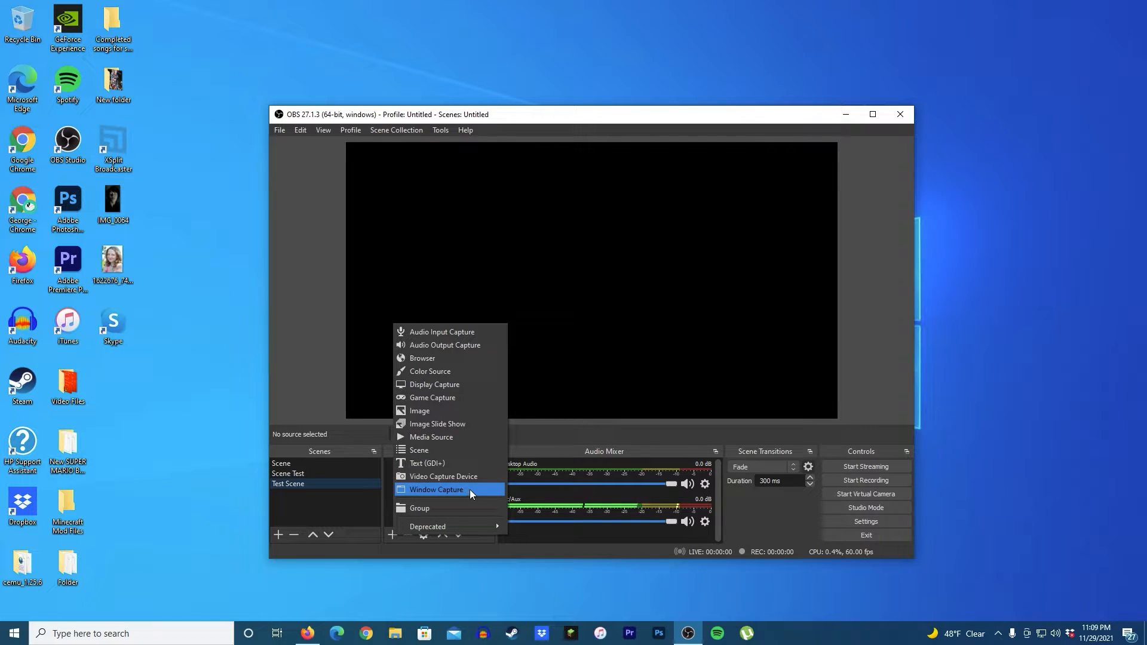
click(481, 383)
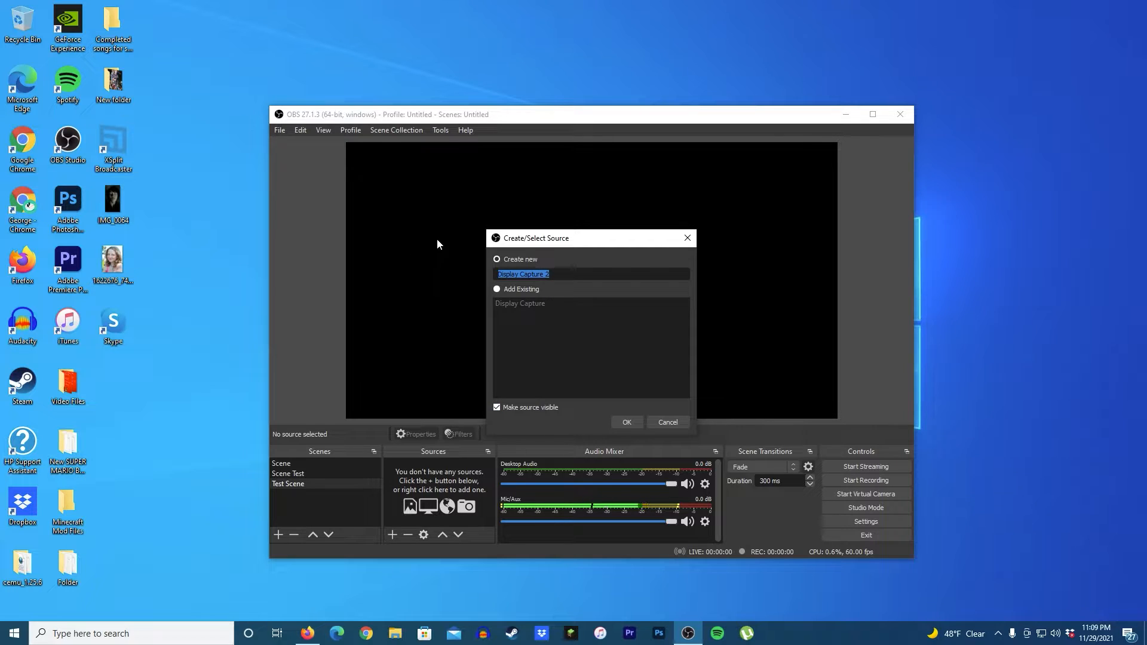
click(626, 423)
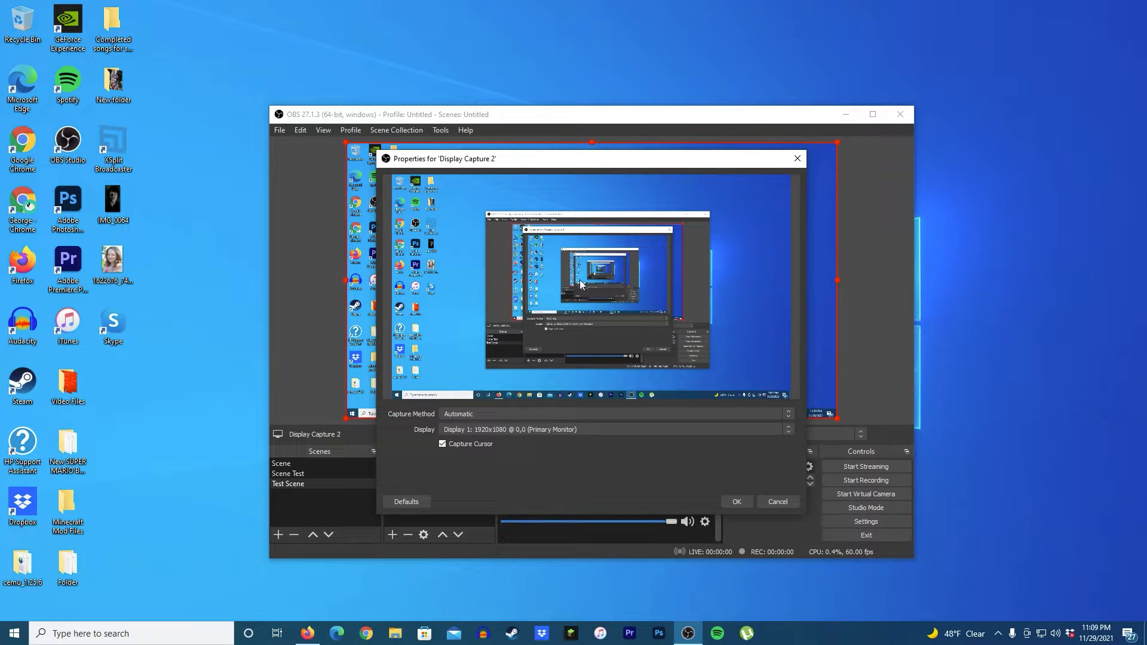
click(472, 415)
click(473, 414)
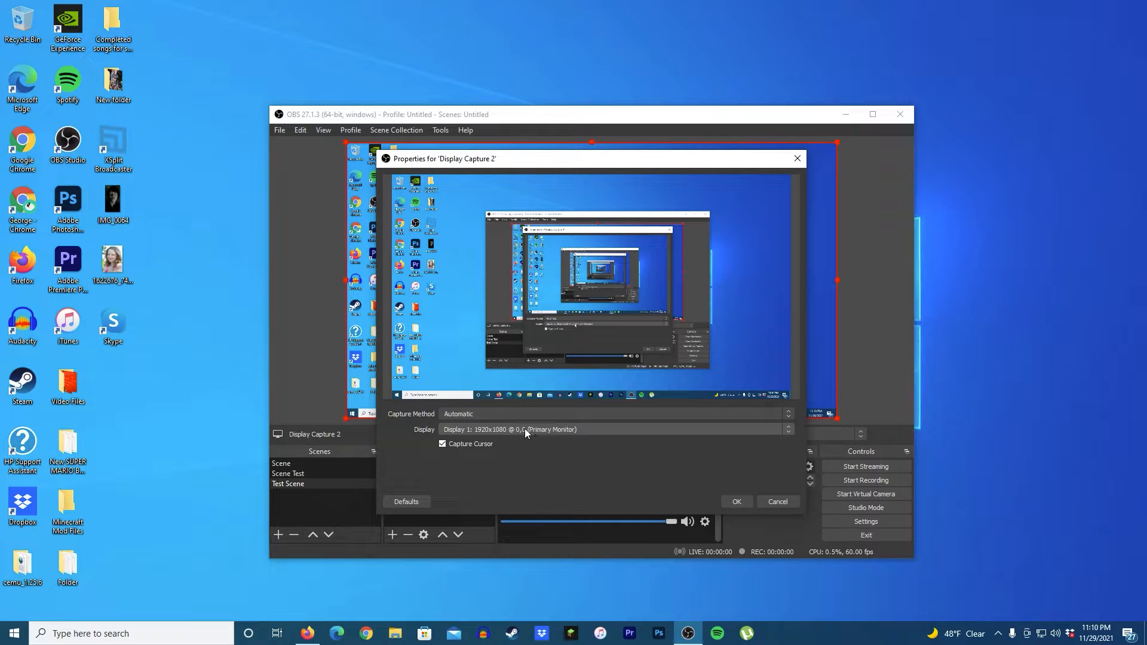
click(457, 445)
click(447, 447)
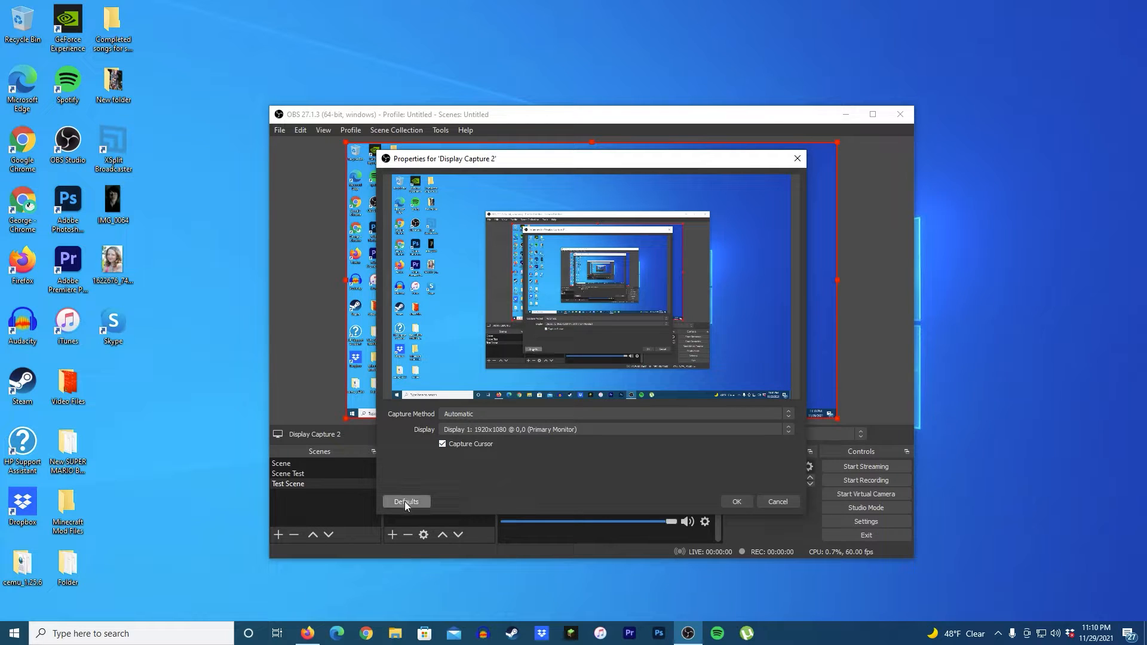
click(738, 502)
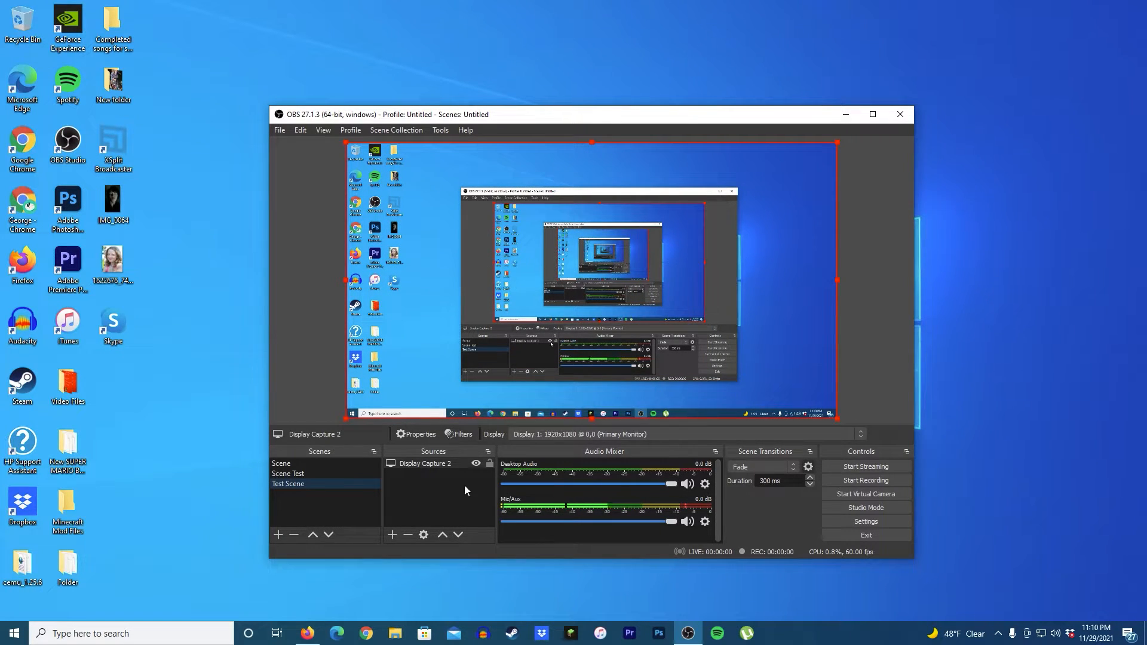
Step: Remove the Display Capture 2 source from Test Scene
click(415, 465)
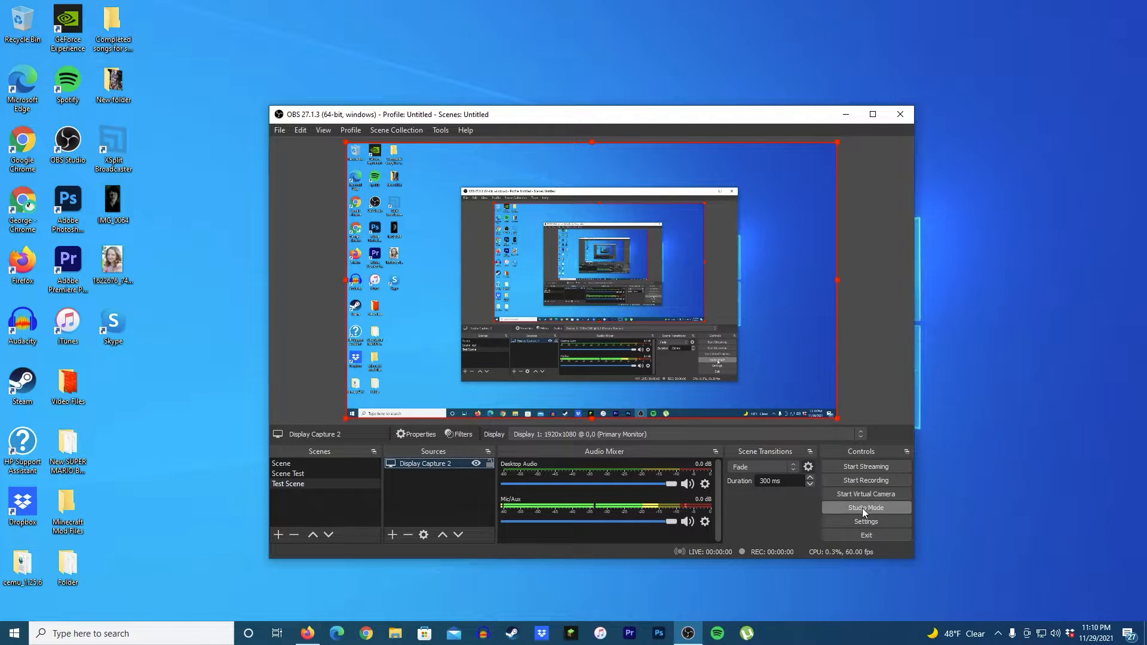
right_click(424, 466)
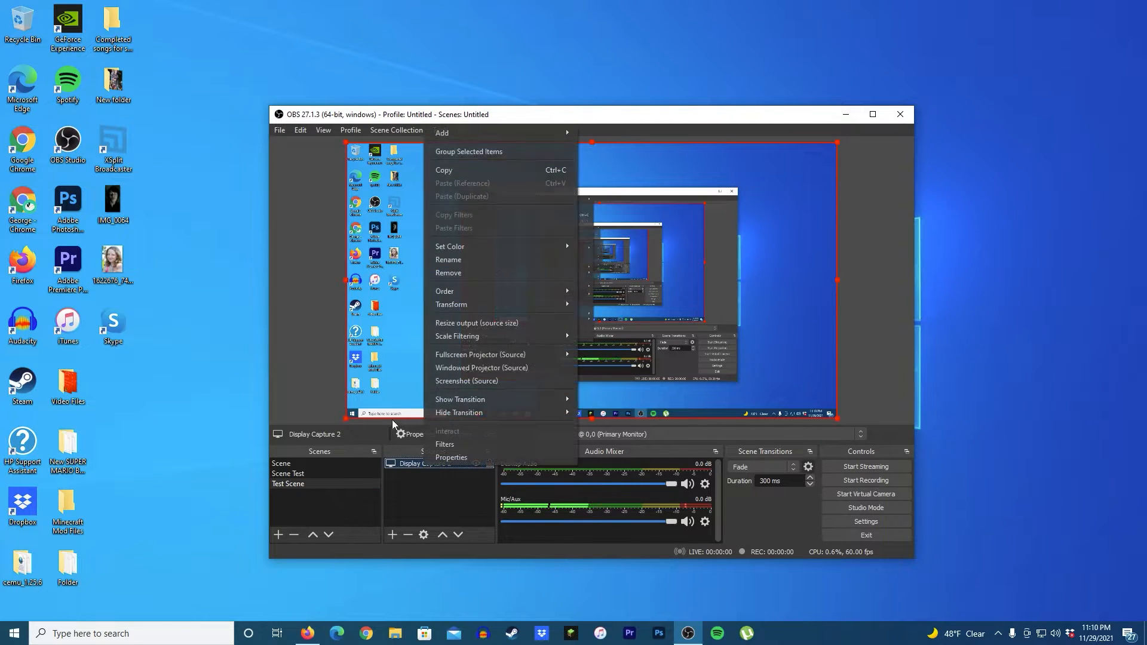
click(454, 274)
click(636, 356)
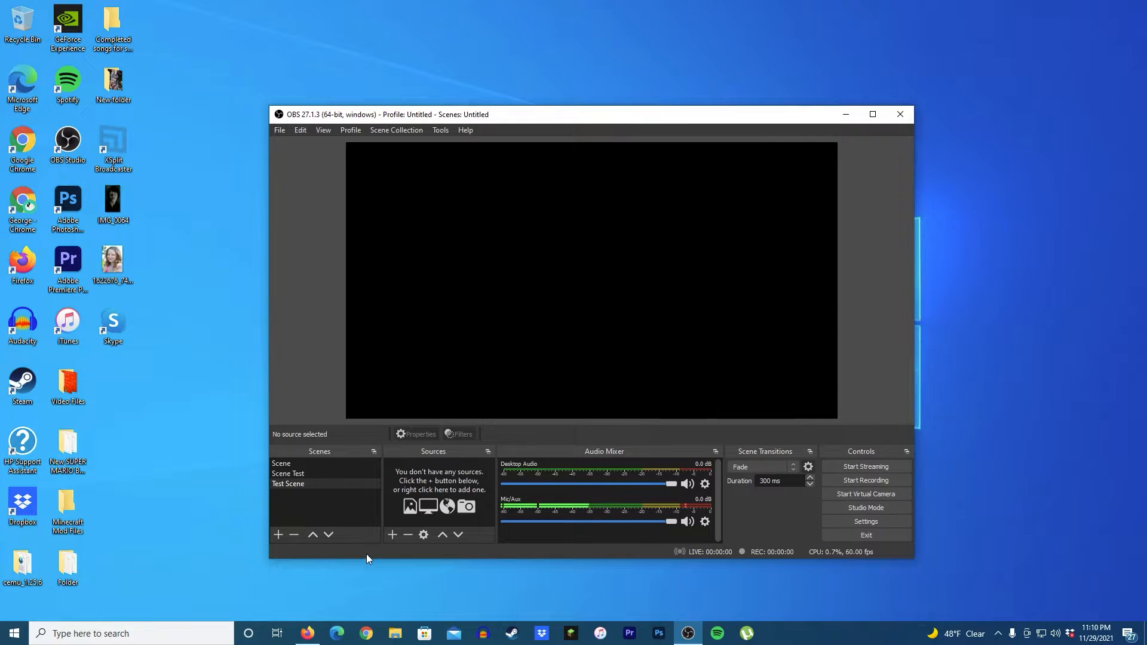
Step: Add a Game Capture source and set its mode to Capture specific window
click(392, 535)
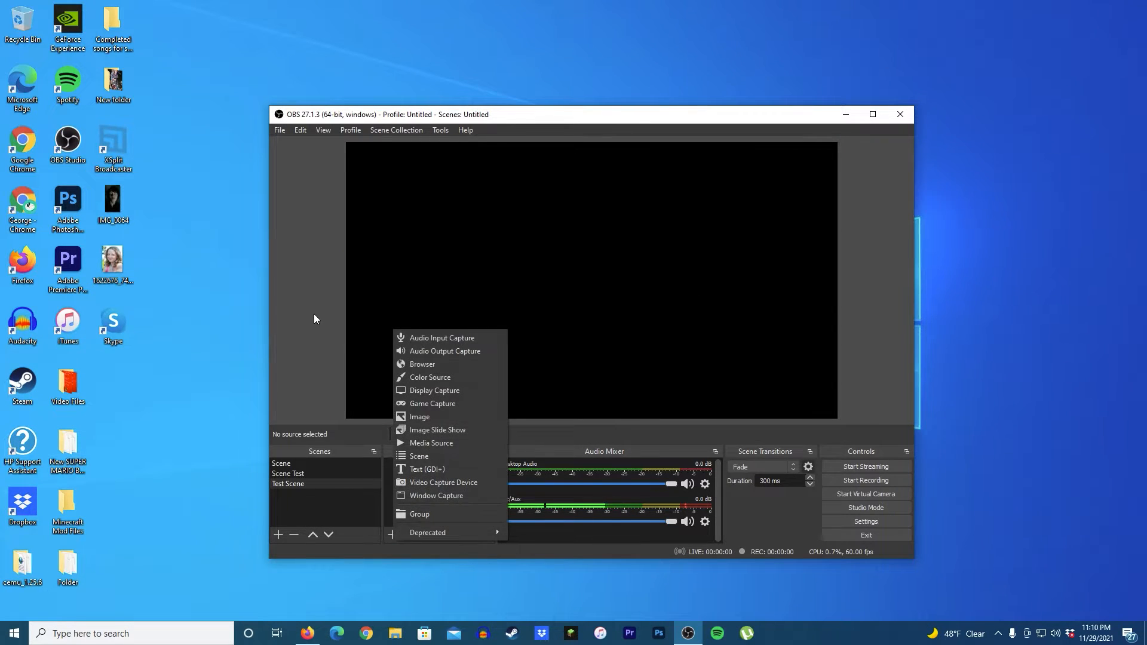
click(435, 404)
click(625, 426)
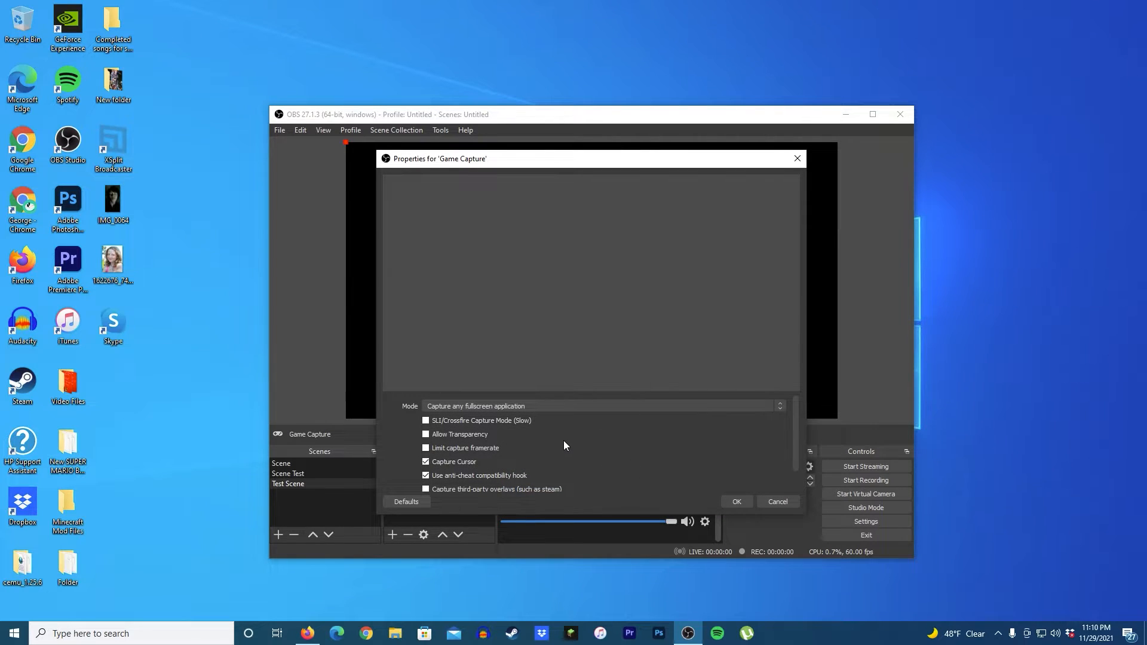
click(462, 407)
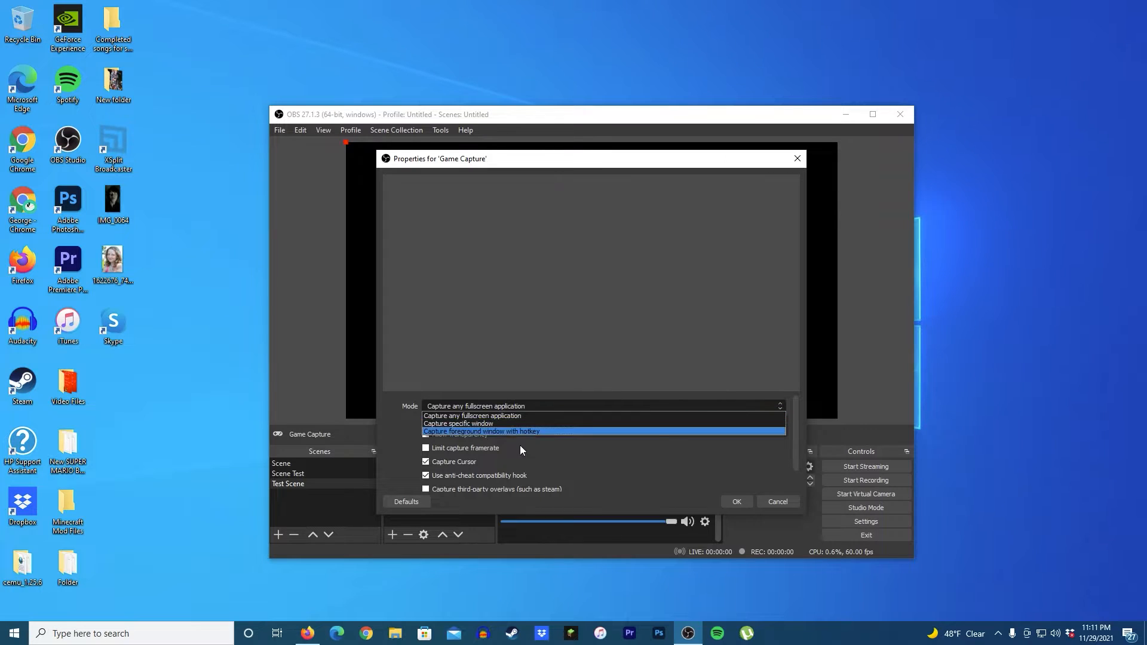
click(496, 424)
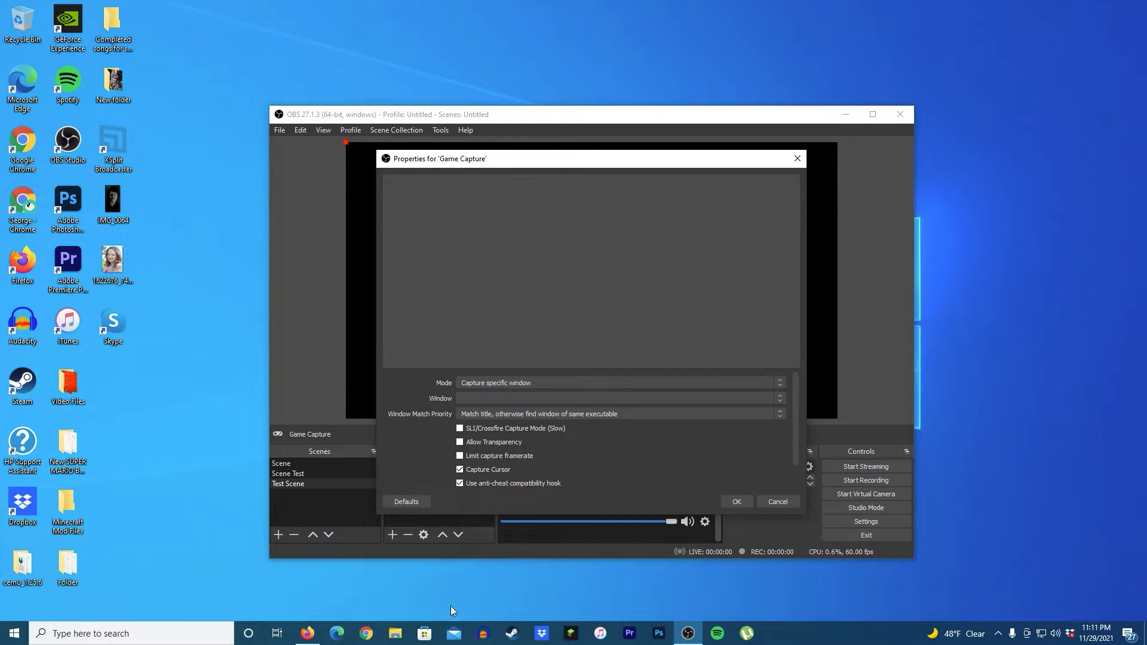
Step: Launch the Minecraft Launcher from the taskbar and open the speaker volume control
click(567, 635)
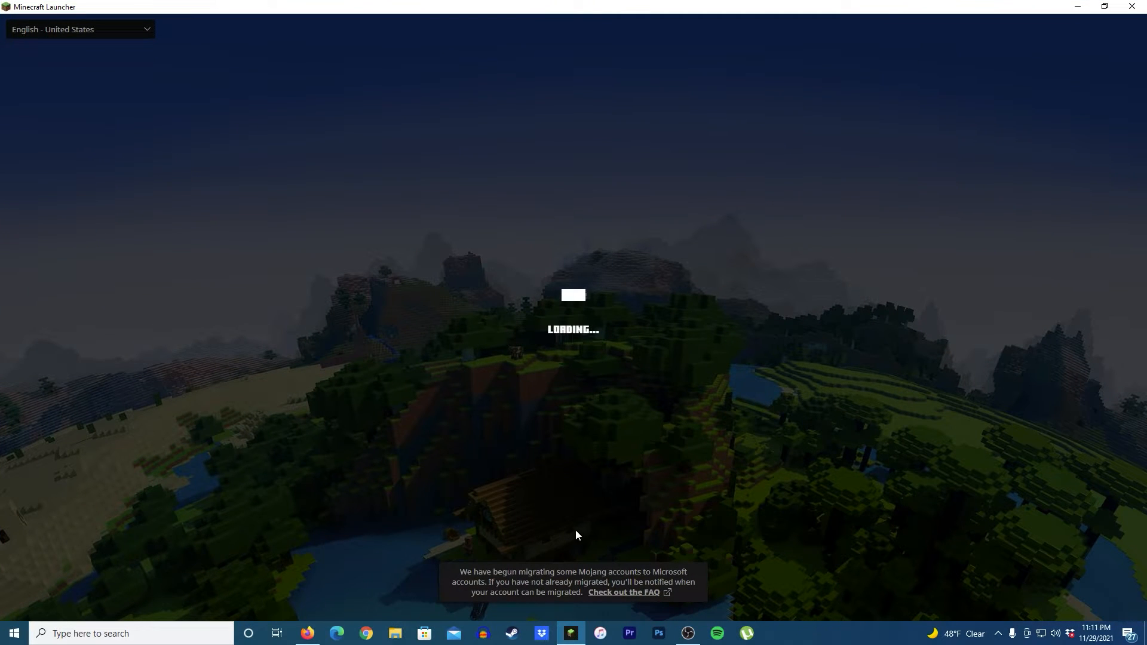
click(1056, 633)
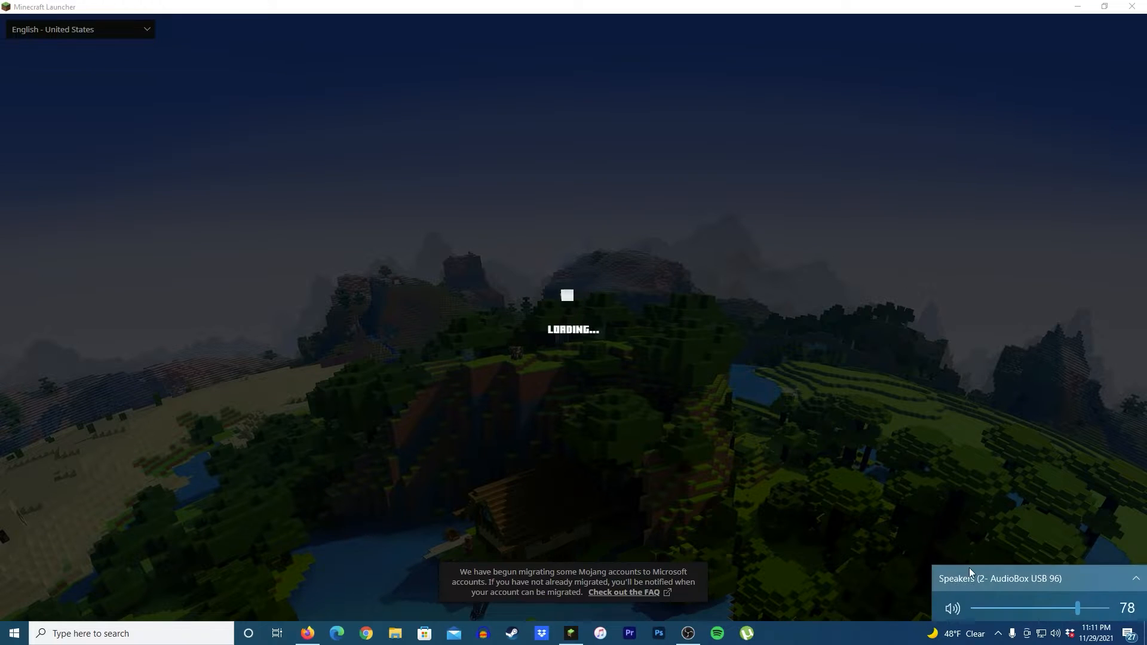
Step: Lower the speaker volume and start the forge 1.12.2 installation from the Minecraft Launcher
scroll(970, 568, down, 13)
click(263, 523)
click(620, 455)
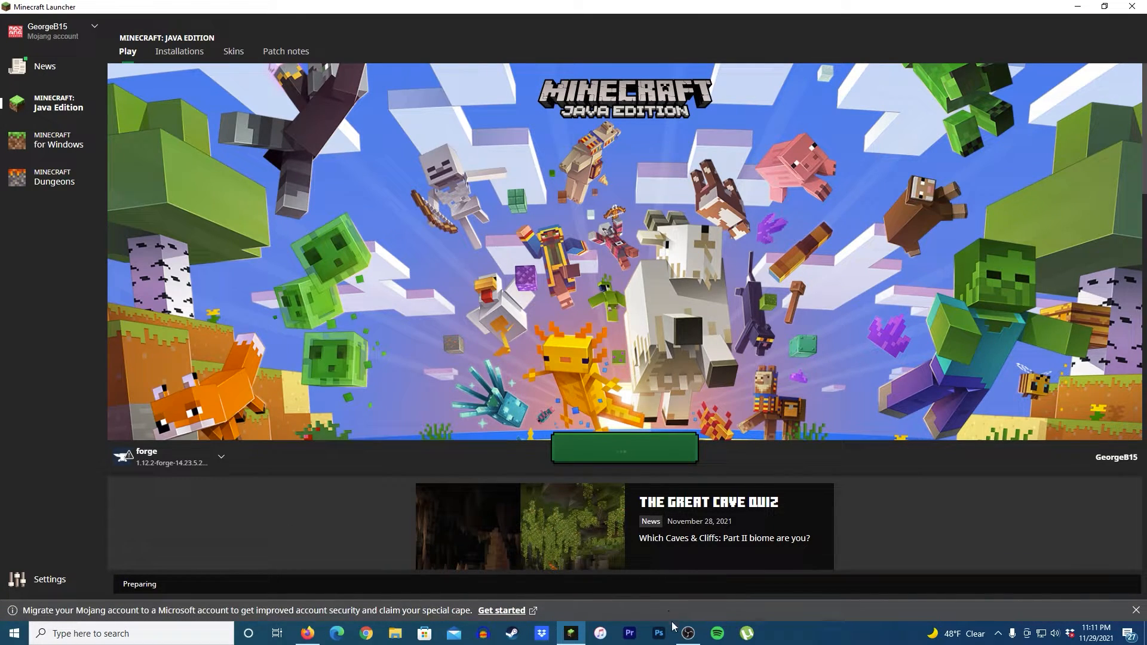
Step: Try to pick the Minecraft window for the Game Capture source while the game is still loading
click(688, 632)
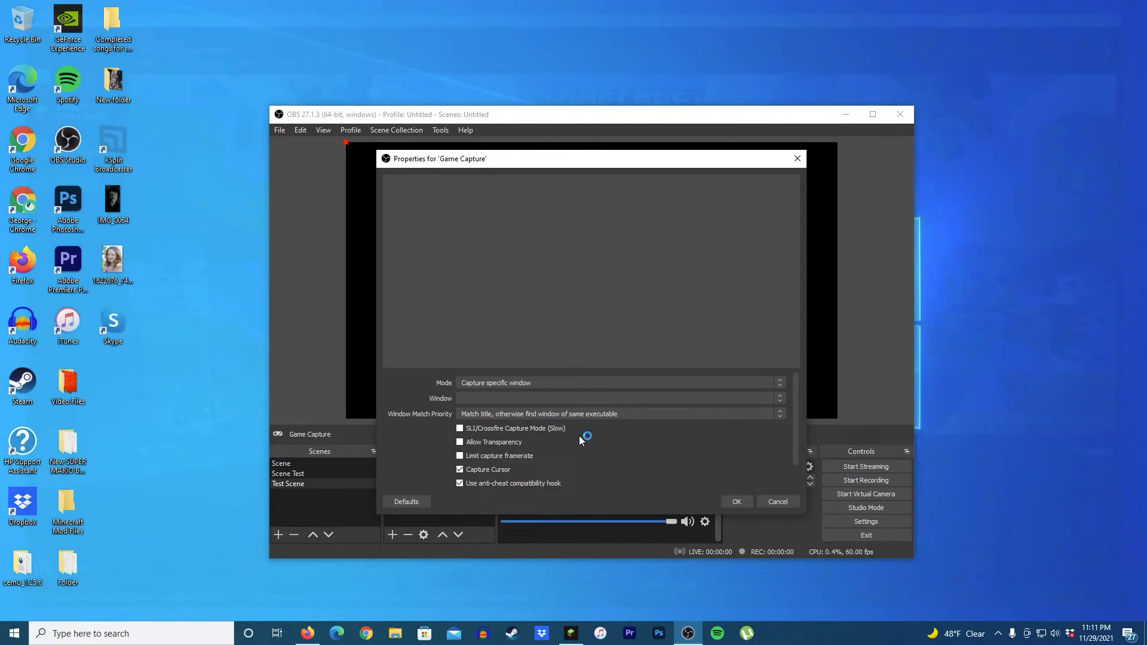
click(492, 399)
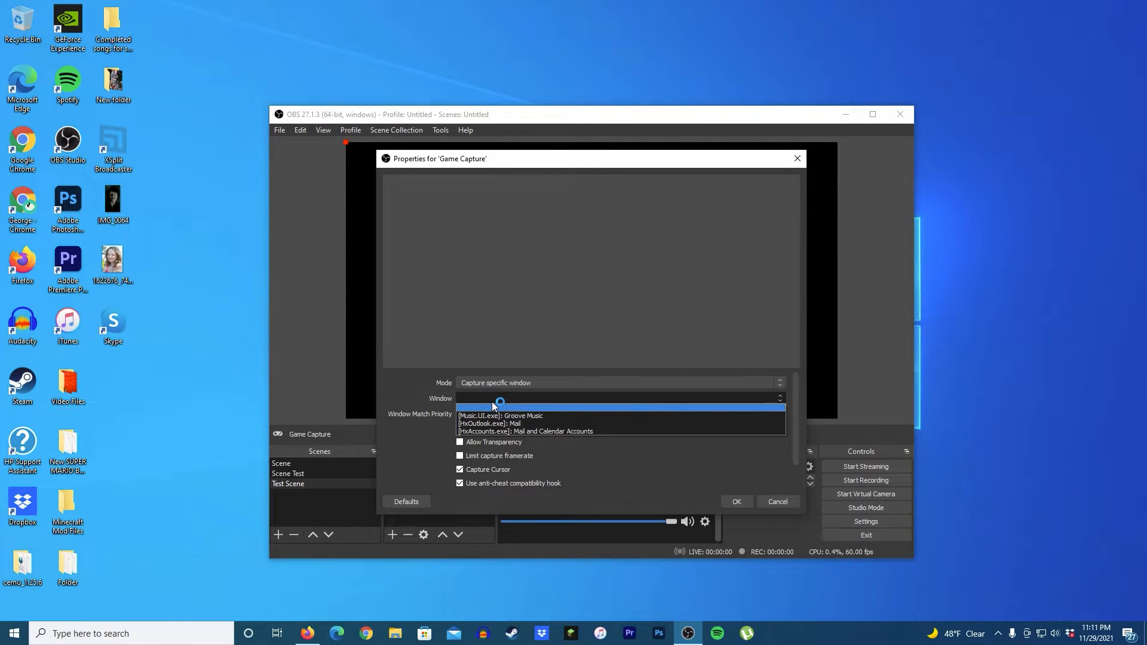
click(493, 406)
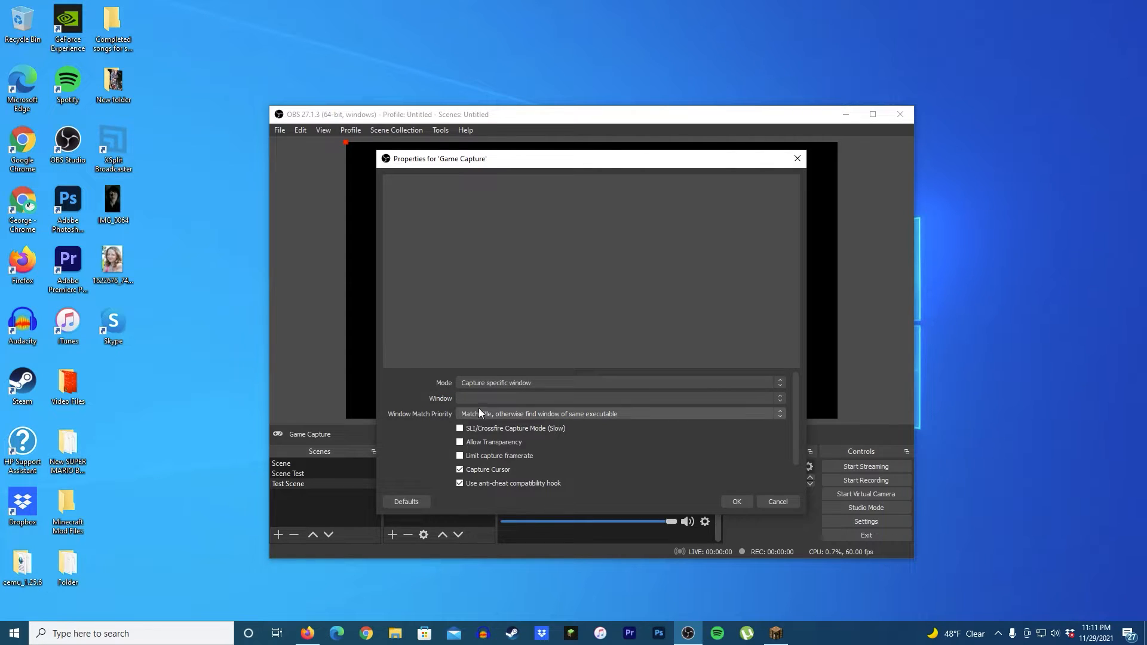
click(776, 634)
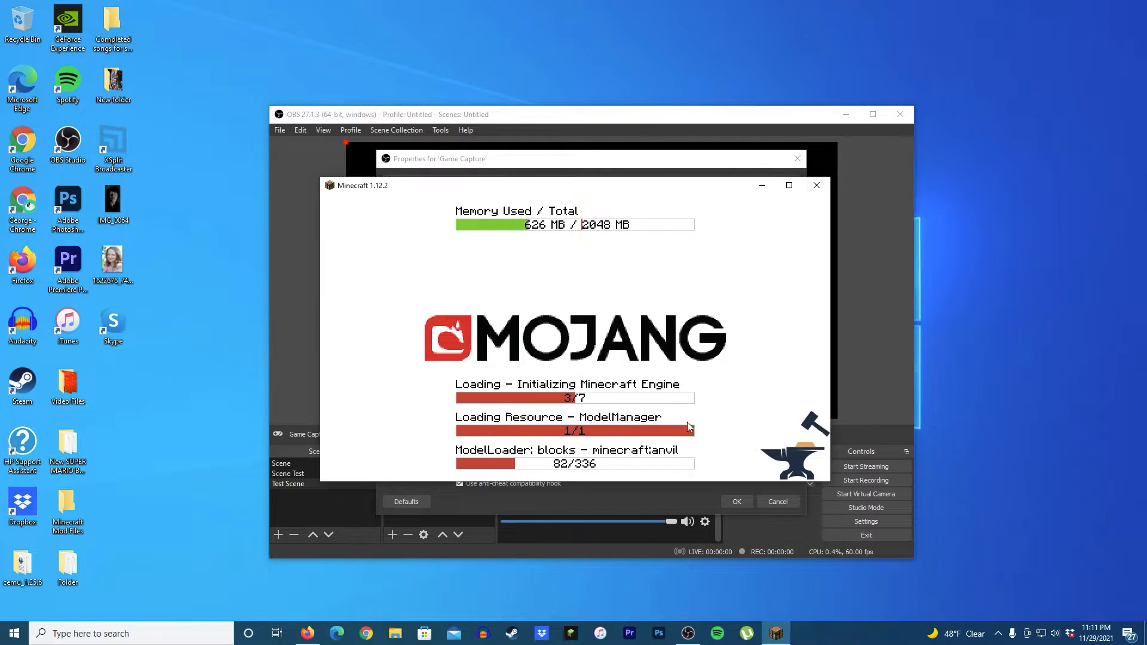
click(511, 409)
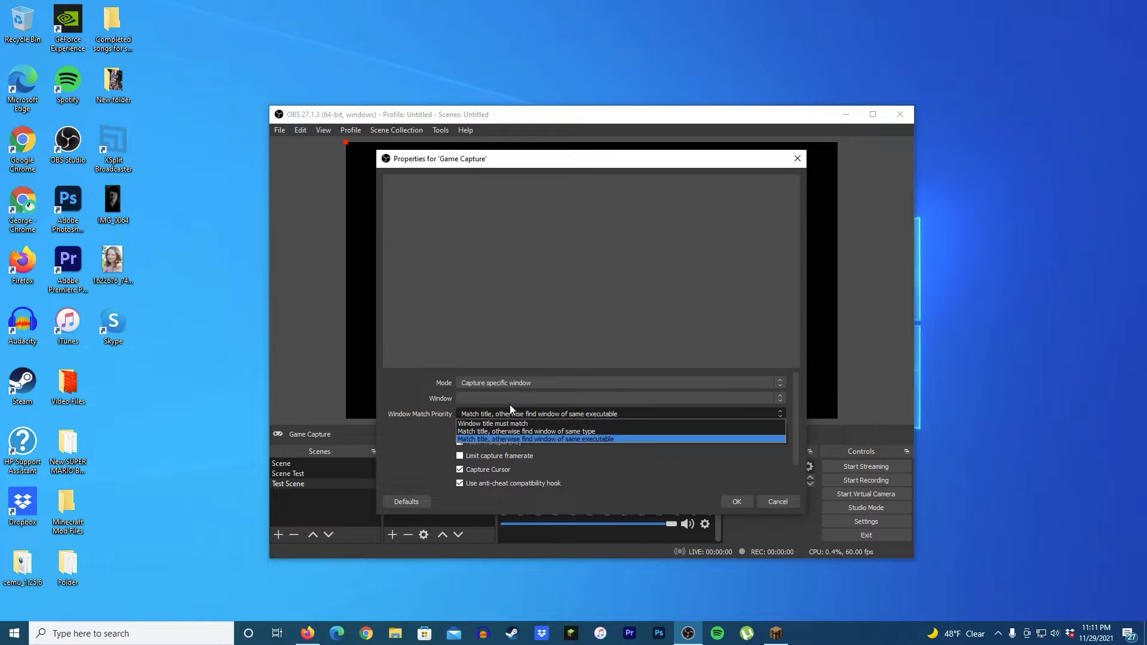
click(508, 400)
click(572, 472)
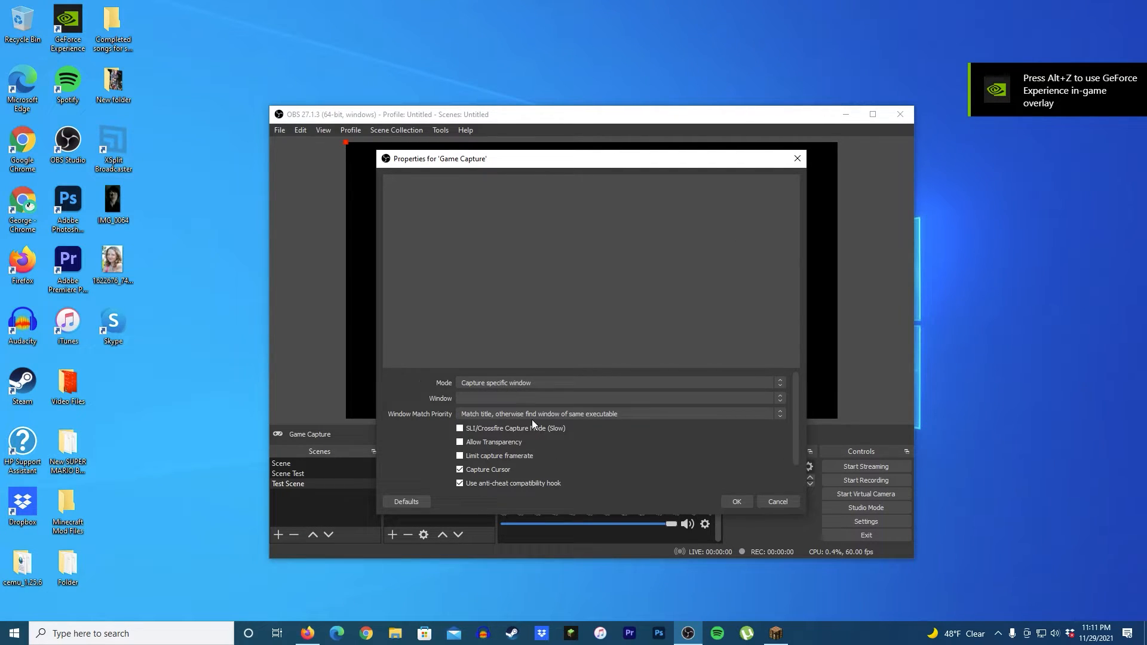
click(775, 633)
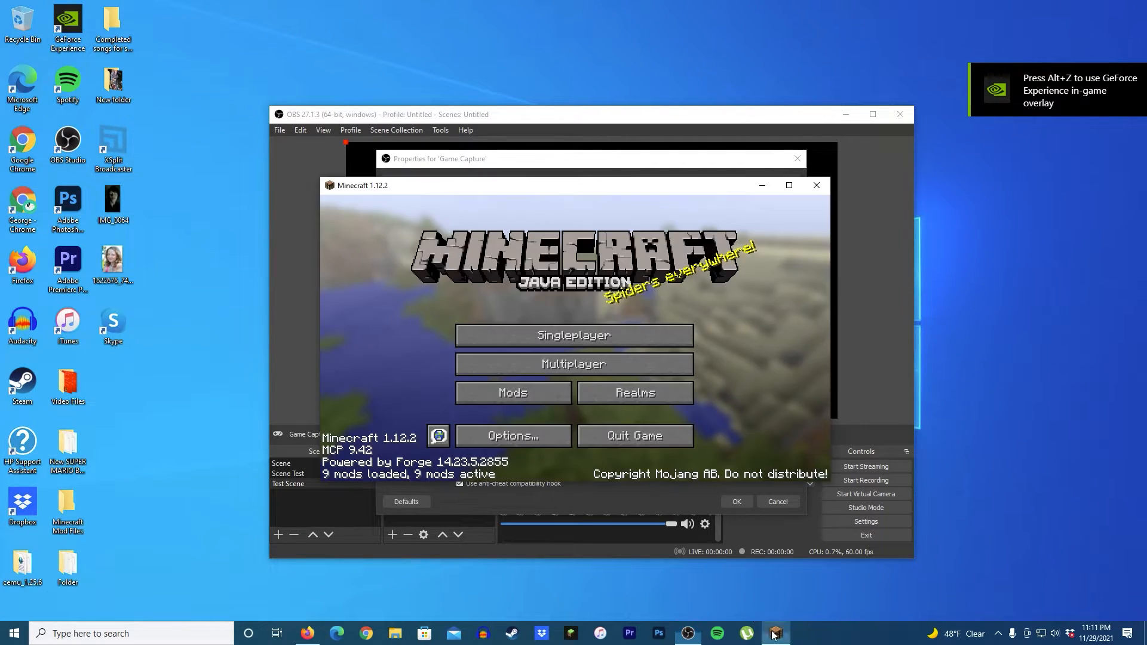
click(868, 430)
click(604, 399)
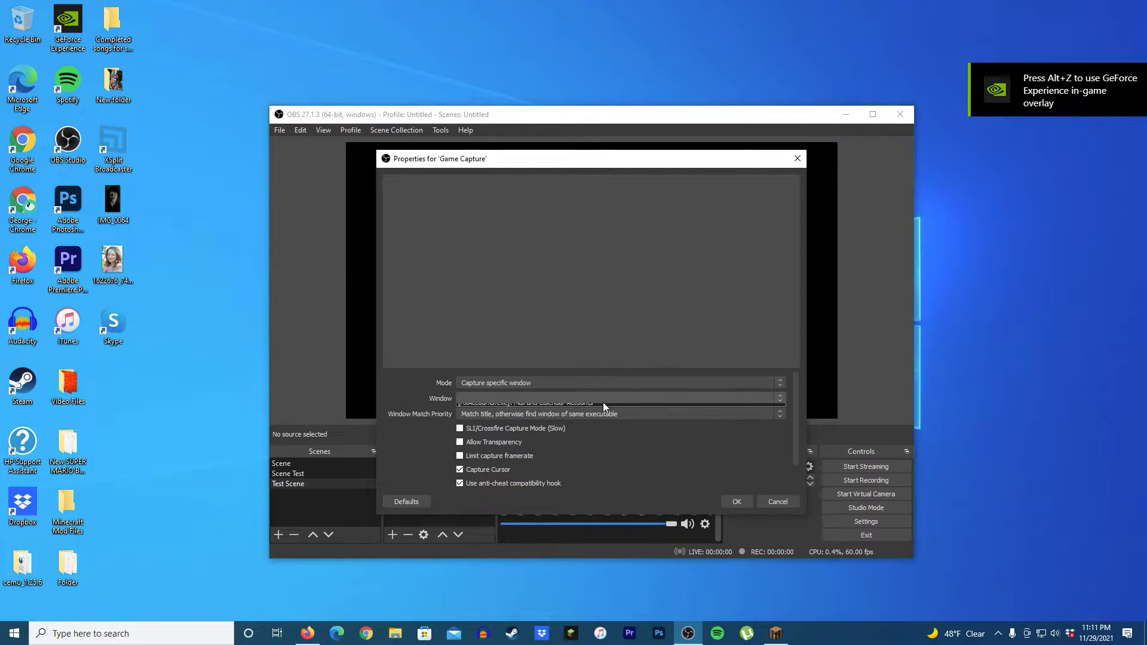
click(573, 436)
click(737, 501)
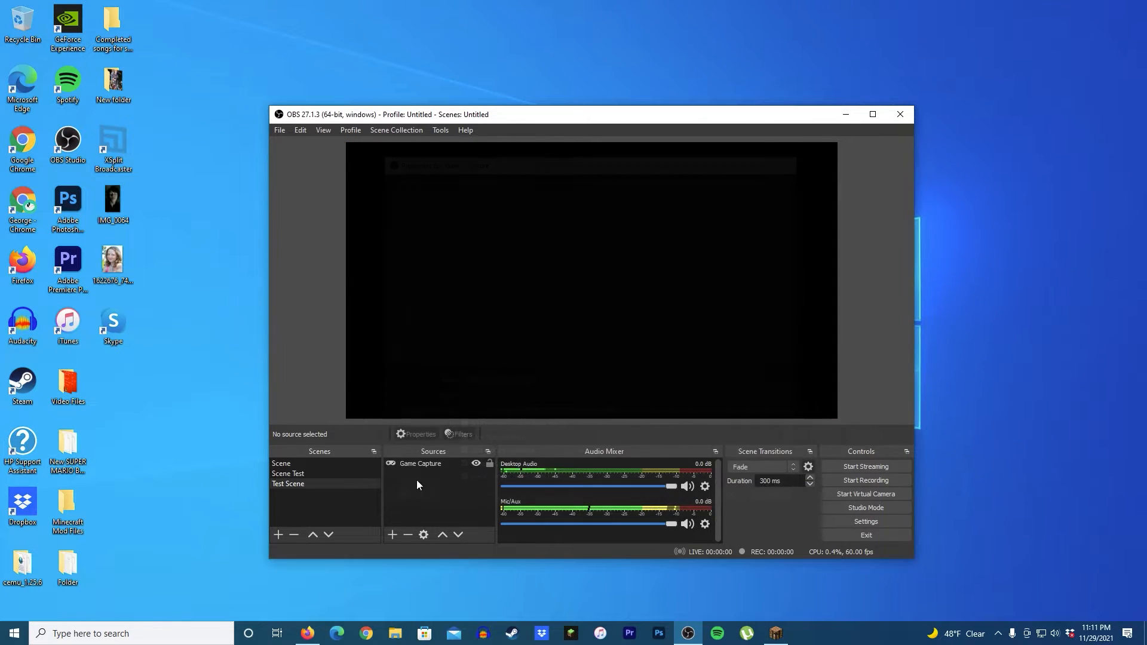
Step: Reopen the Game Capture properties, set mode to Capture specific window and window to [javaw.exe]: Minecraft 1.12.2
double_click(418, 464)
click(479, 407)
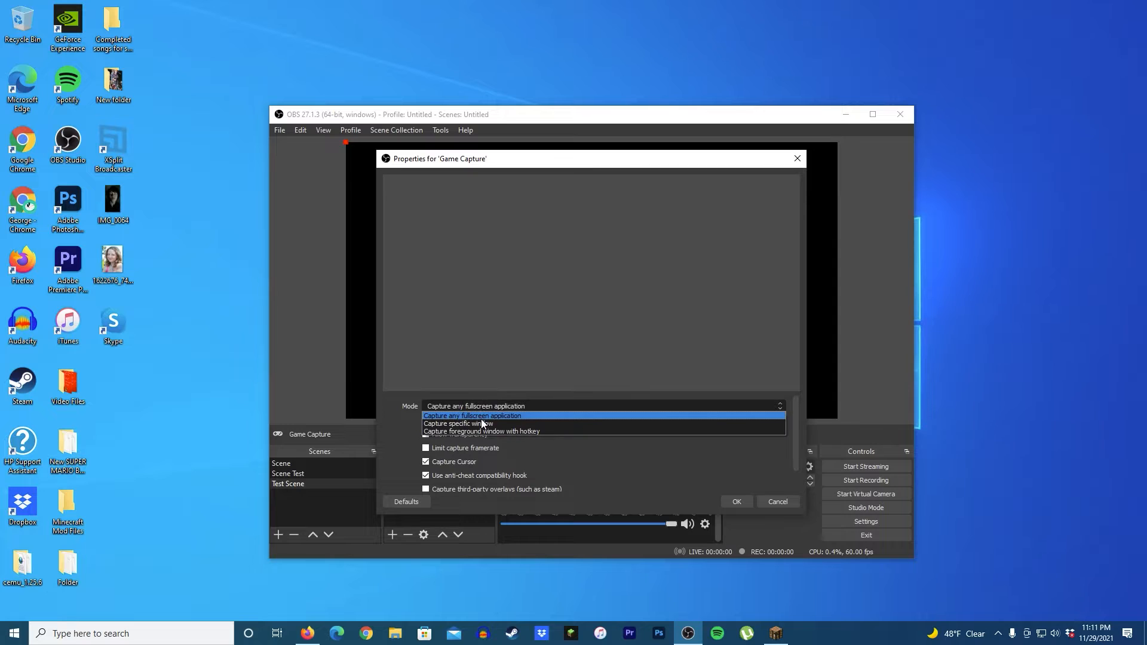
click(483, 423)
click(486, 399)
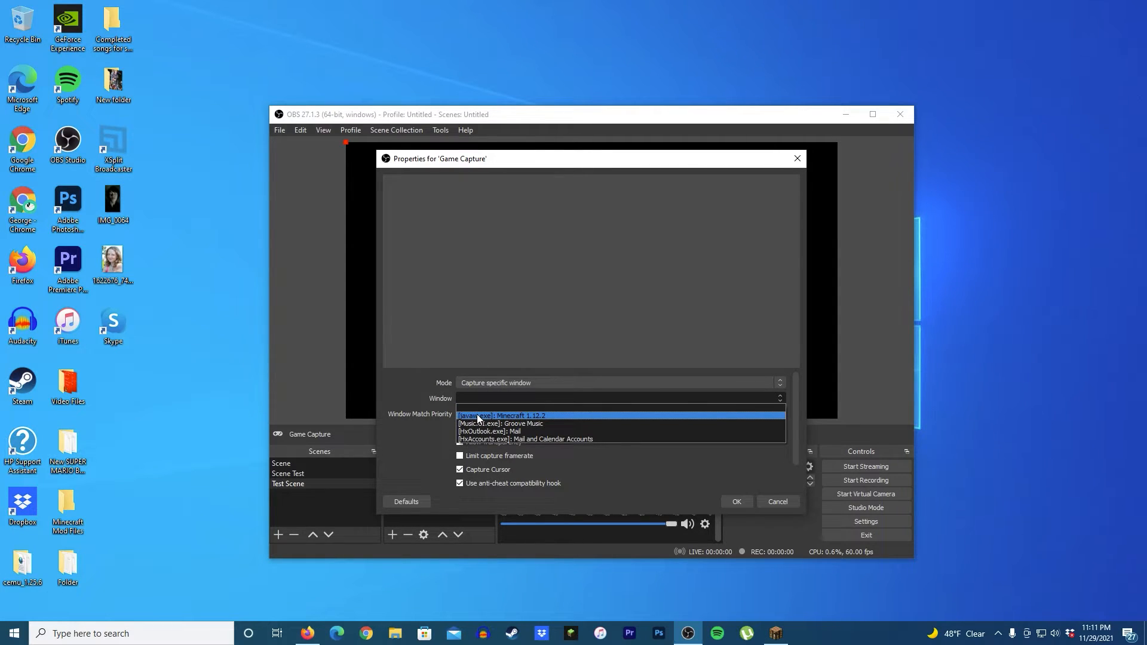
click(529, 416)
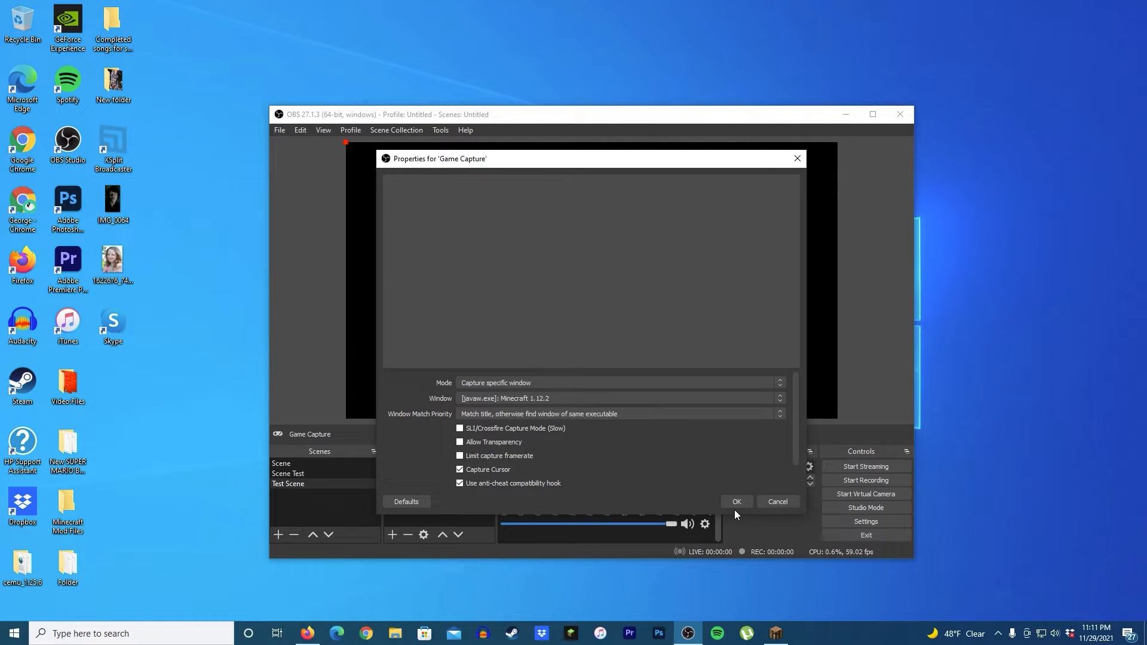
click(736, 503)
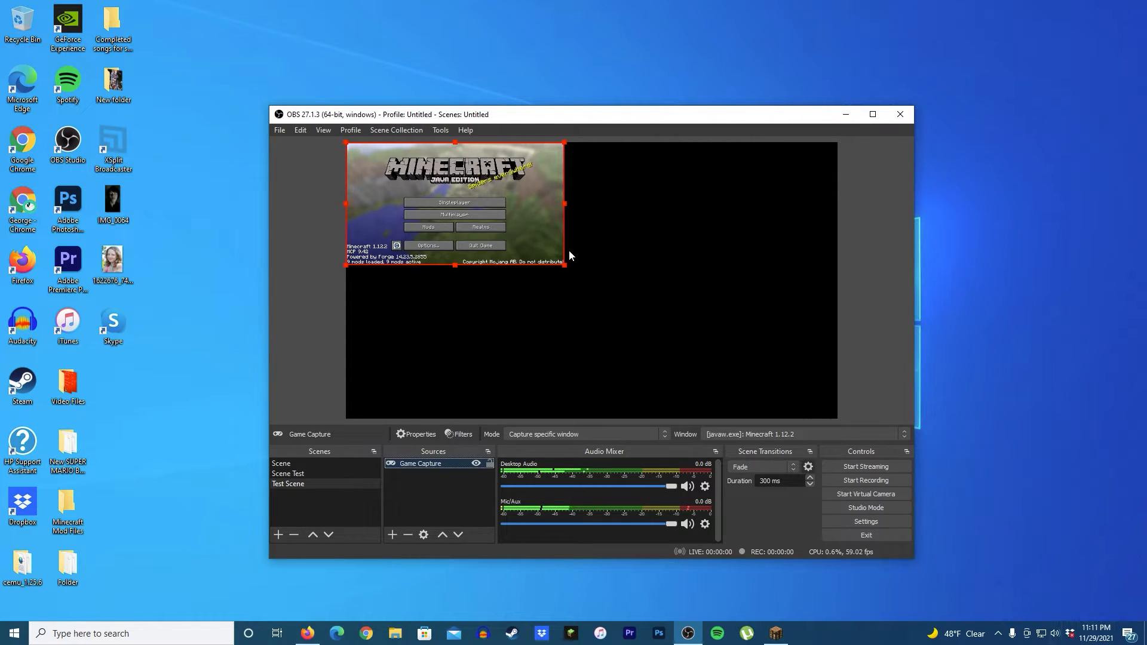
Step: Resize the Game Capture source to fill the canvas and maximize the OBS window
click(531, 250)
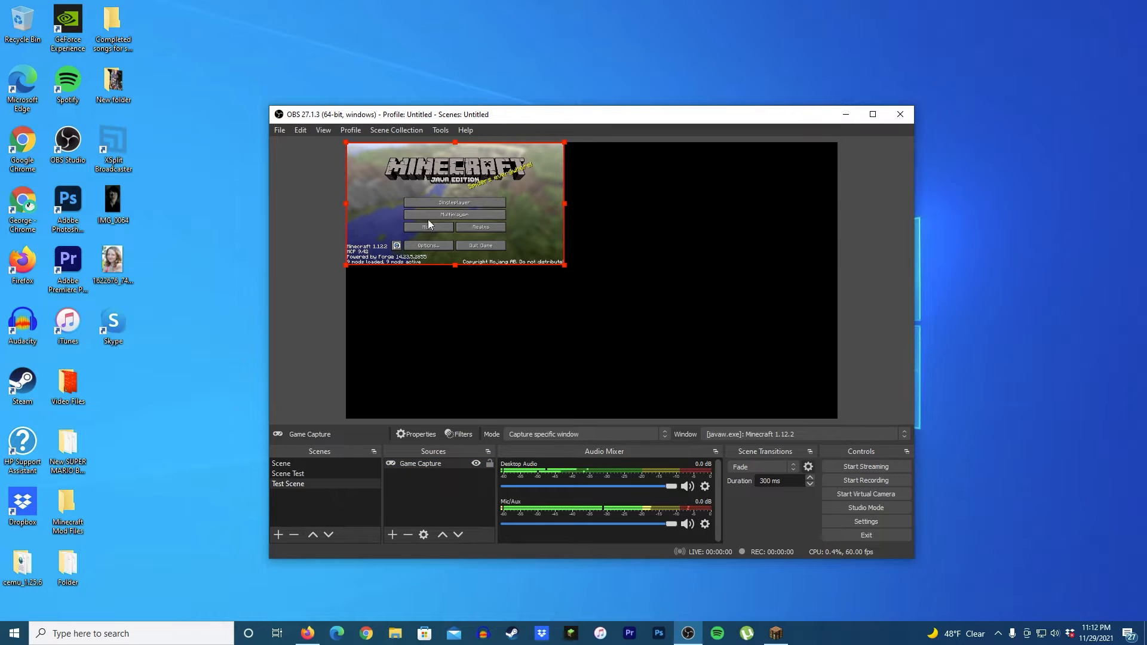
drag(565, 265, 838, 419)
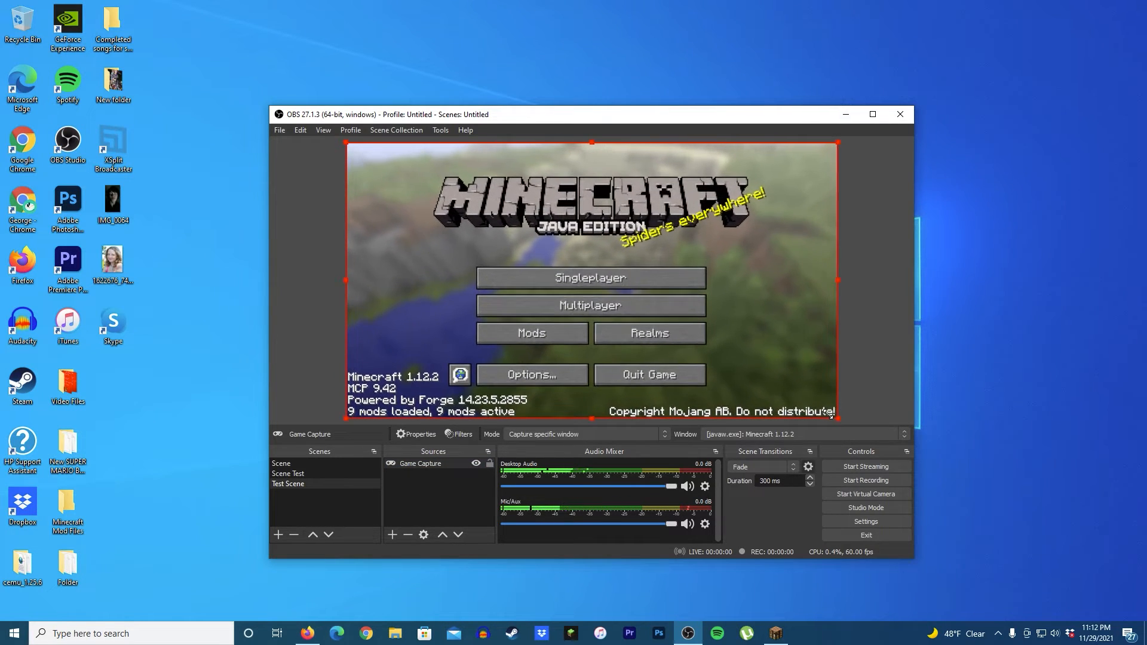
click(873, 114)
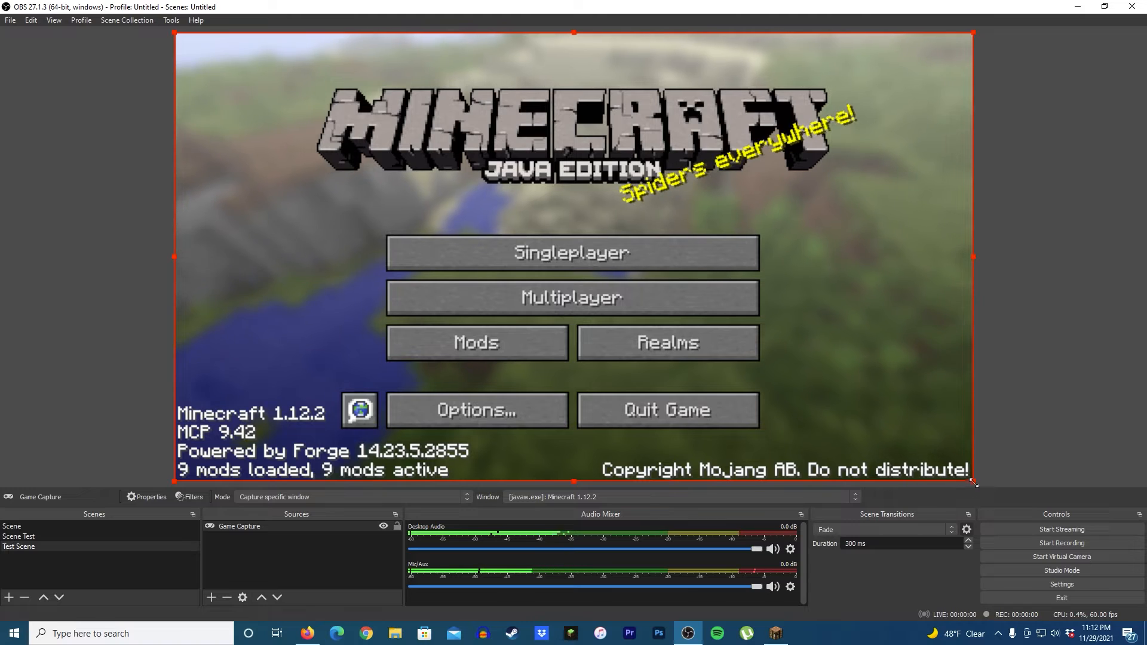
mouse_move(983, 491)
mouse_down()
mouse_move(898, 440)
mouse_move(973, 482)
mouse_up()
click(75, 303)
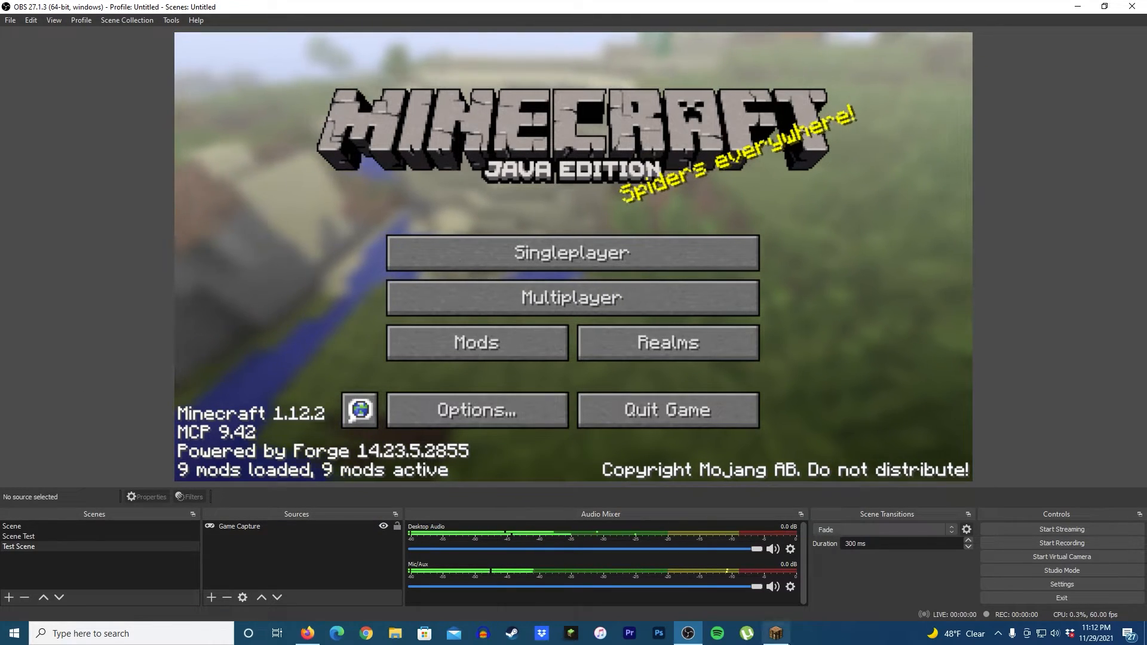
Step: Maximize the Minecraft game window, return to OBS and select the captured source in the preview
key(alt+Tab)
click(790, 186)
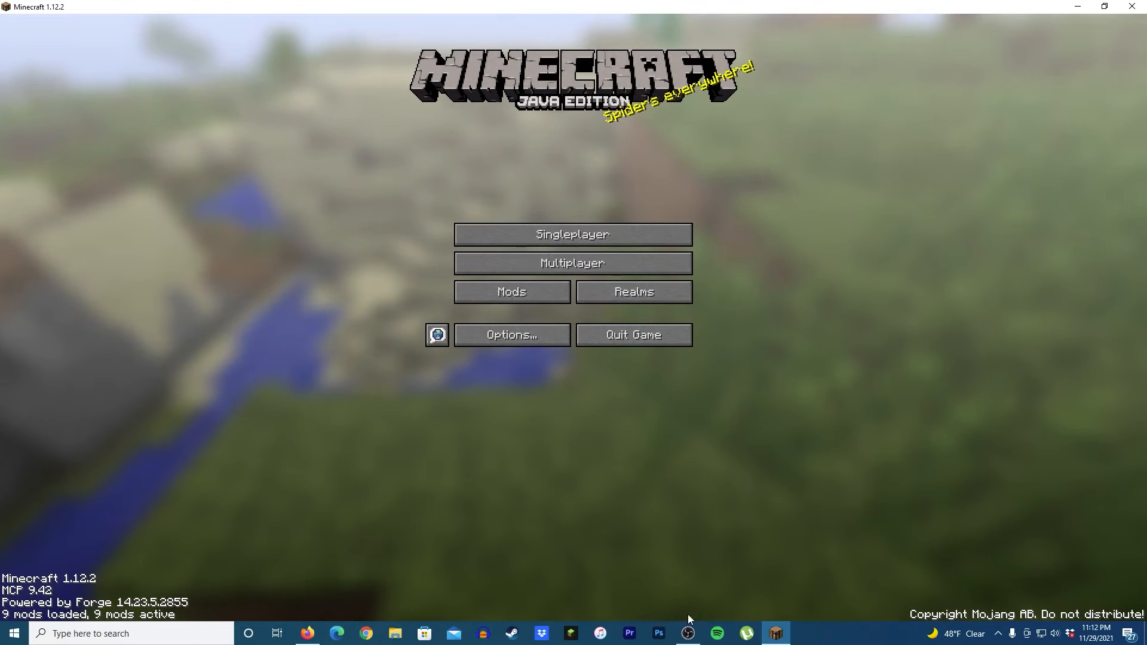
click(688, 635)
click(690, 433)
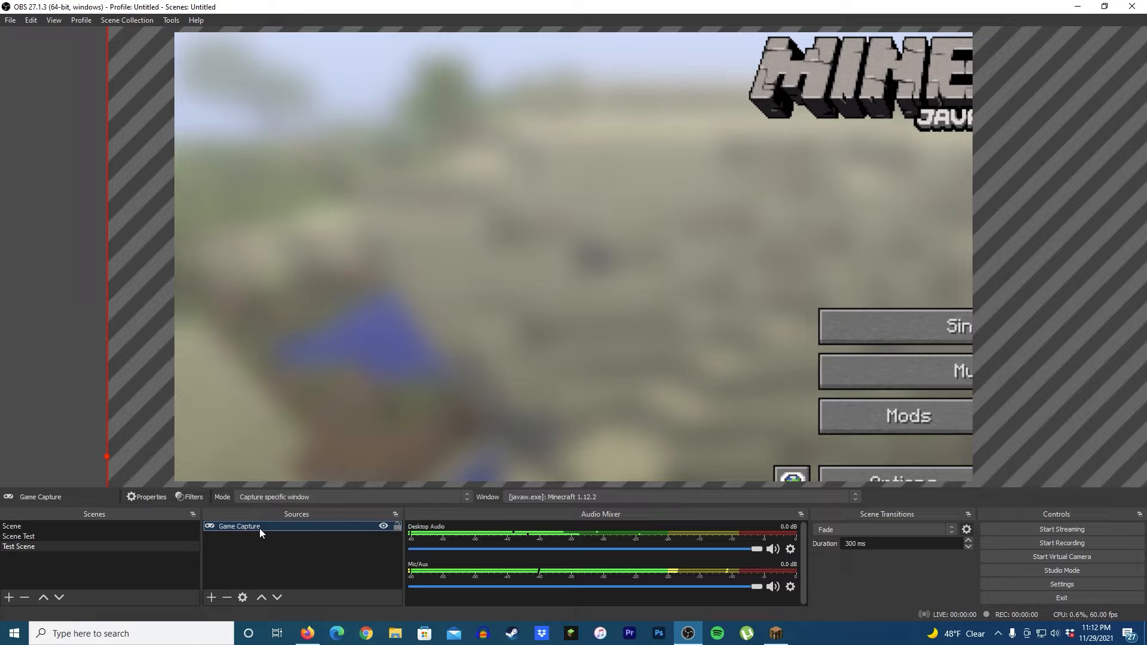
Step: Apply Stretch to screen to the Game Capture source so it fills the canvas
right_click(259, 528)
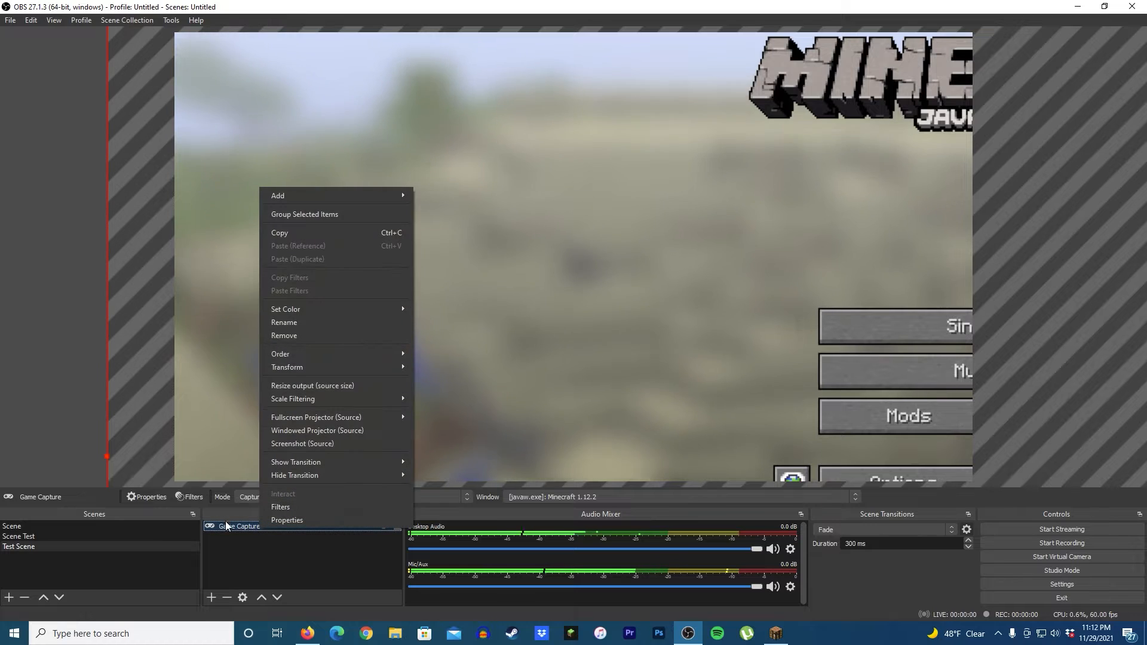
click(243, 547)
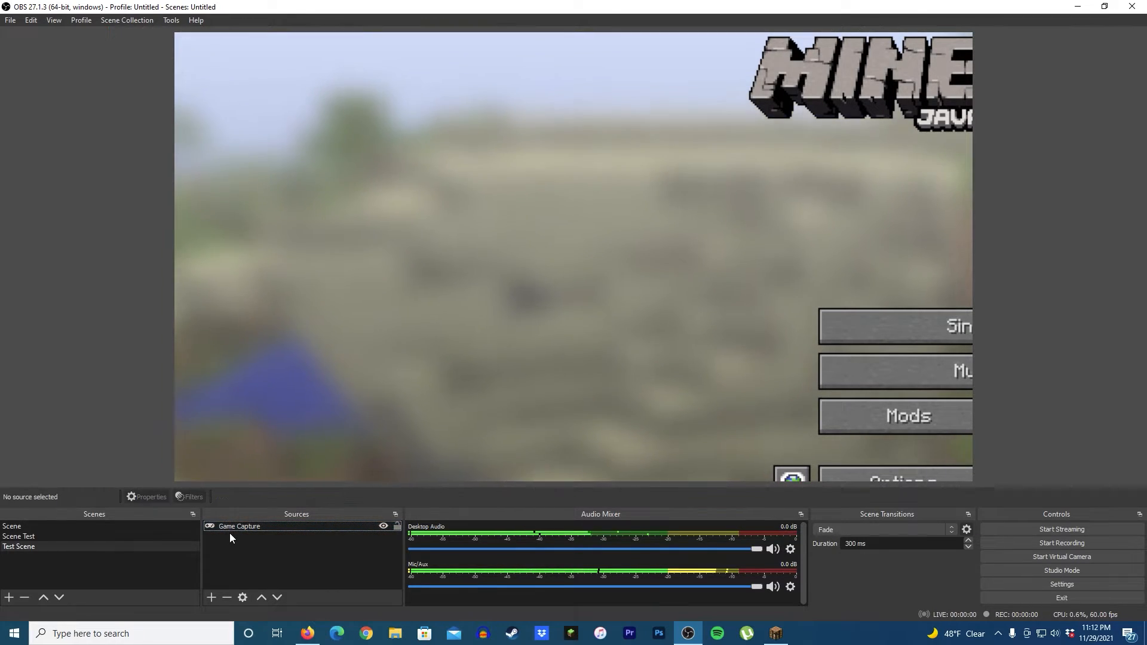
right_click(232, 529)
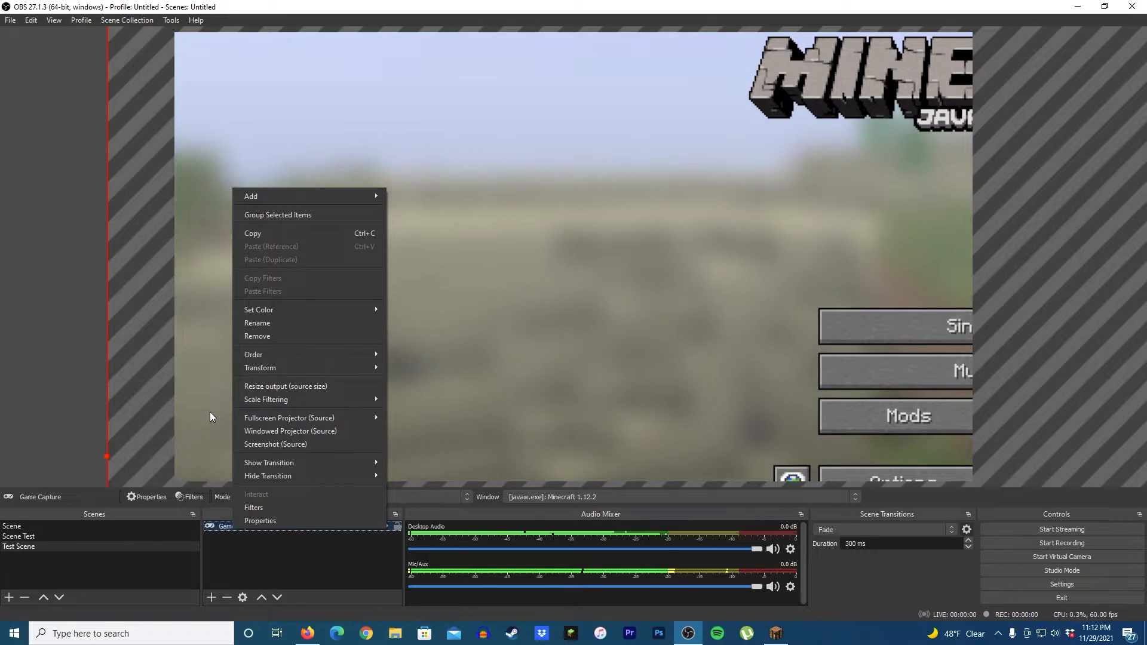
click(227, 528)
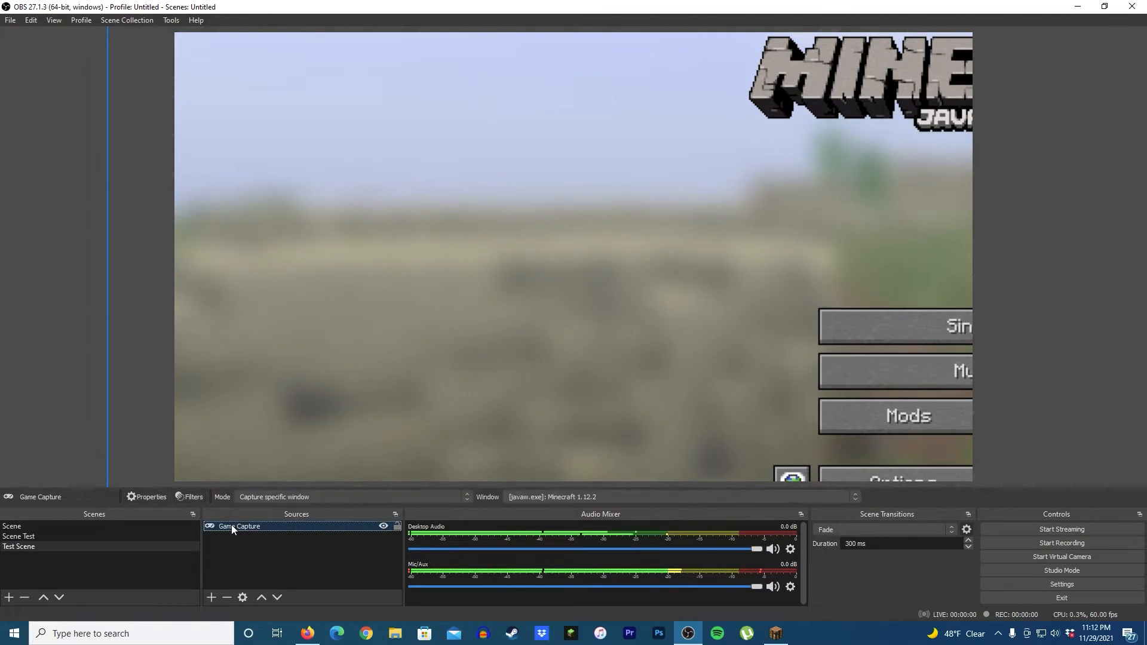
right_click(231, 525)
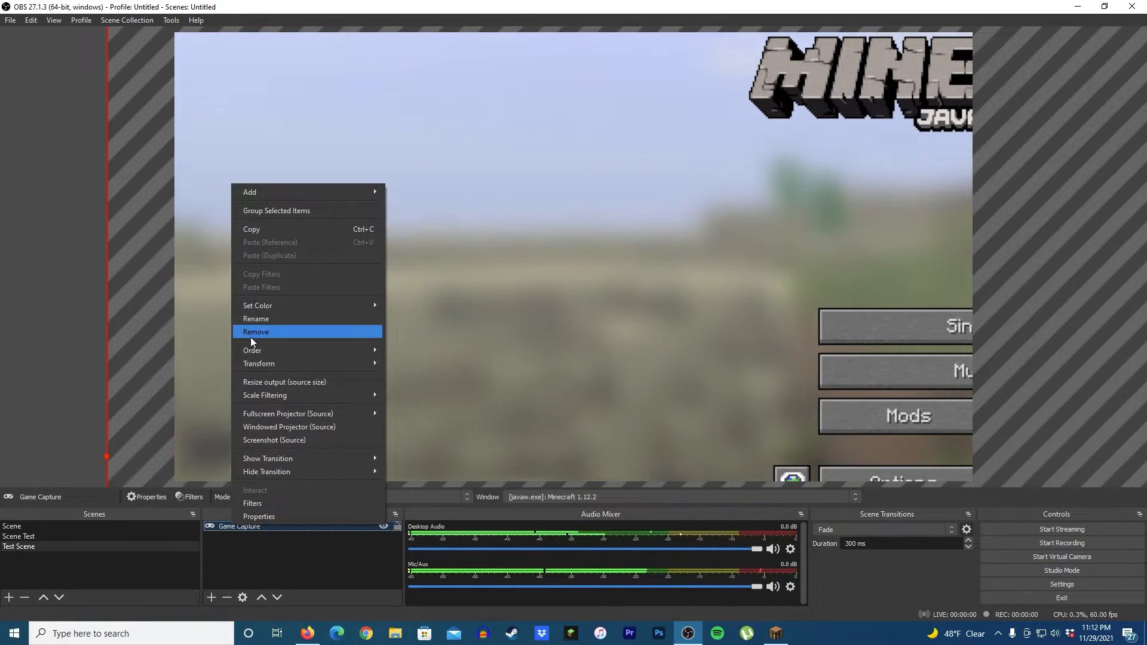
mouse_move(260, 366)
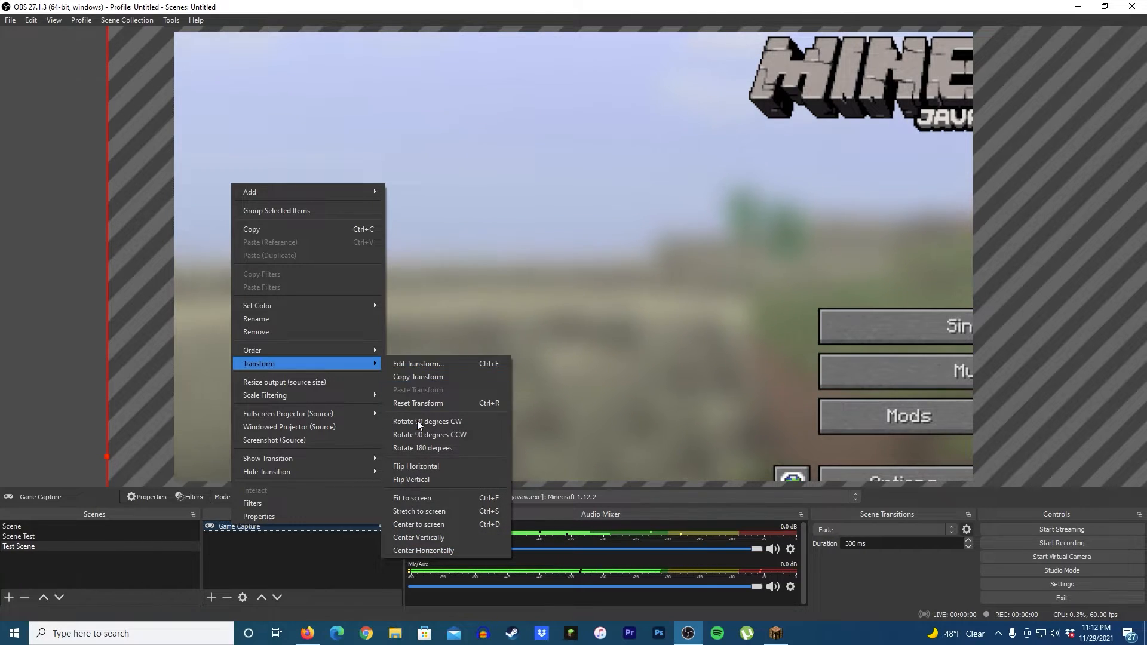
click(416, 513)
click(6, 320)
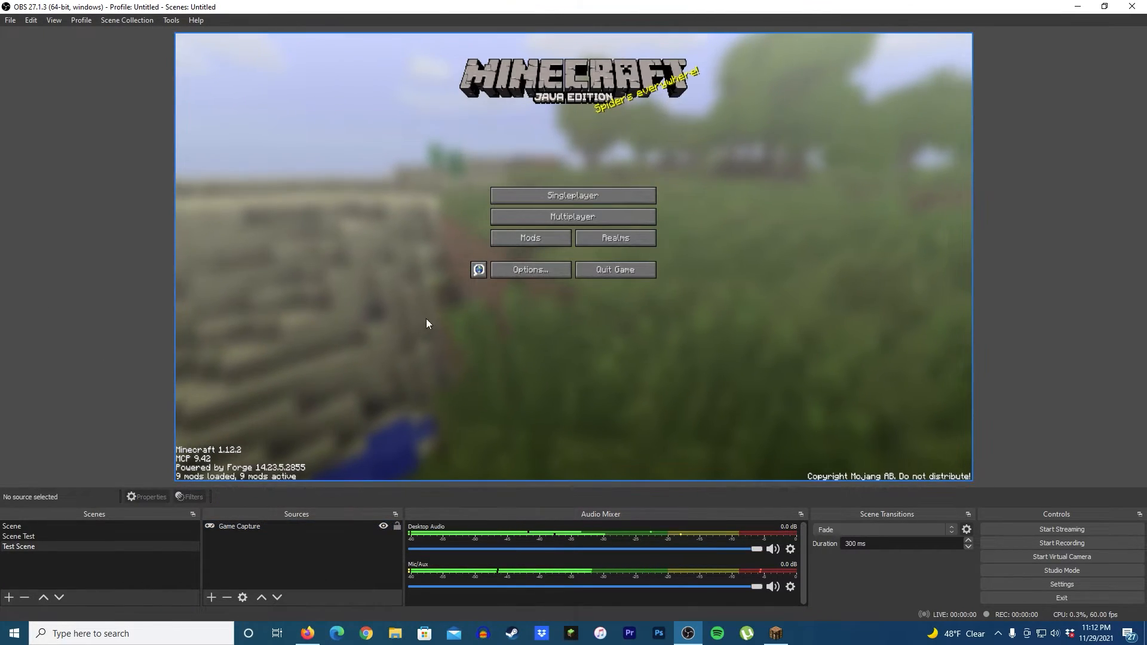
Step: Lower the speaker volume further
click(1056, 634)
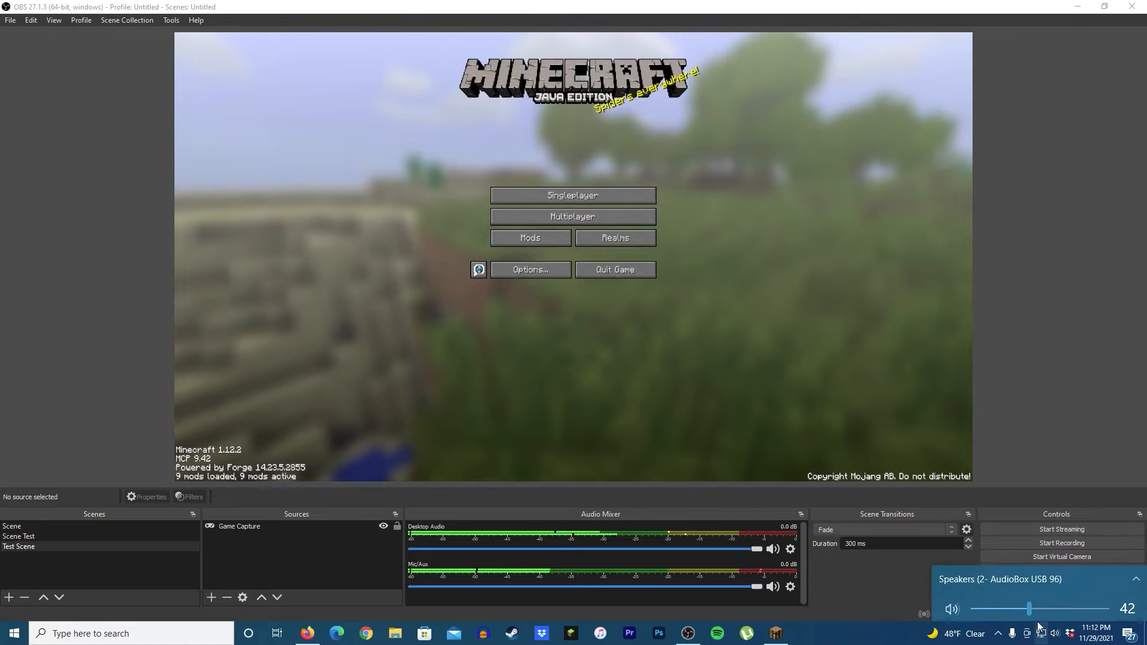
scroll(1020, 612, down, 9)
scroll(1020, 612, down, 5)
click(831, 640)
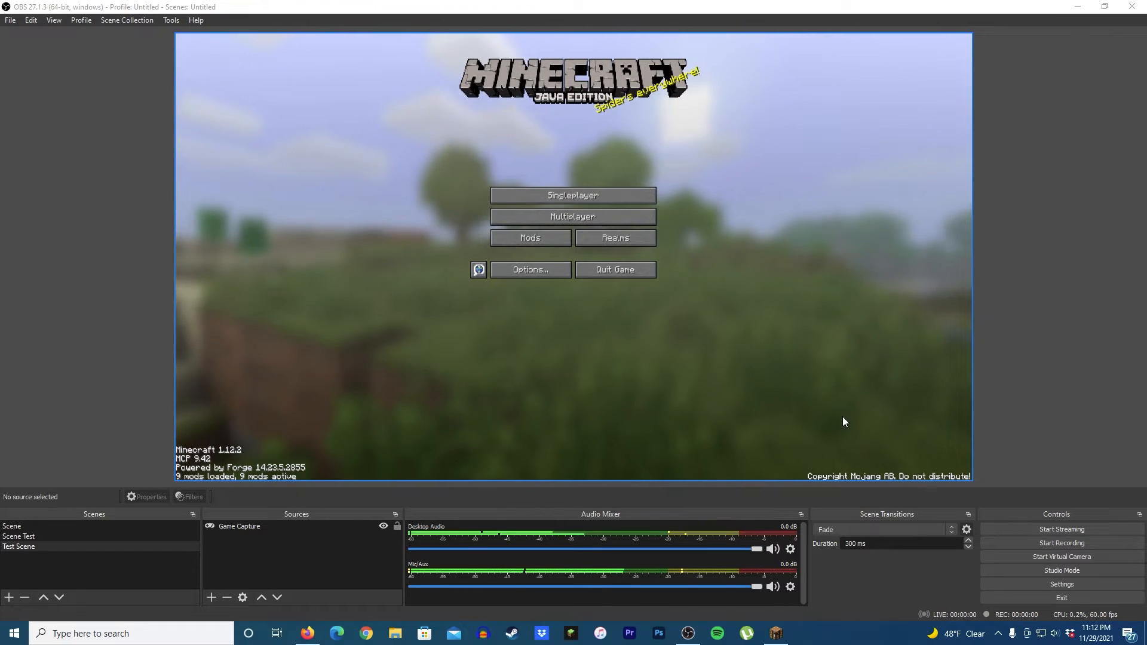
Step: Review the Game Capture source's mode, window, match priority and capture options, then close its properties
right_click(256, 525)
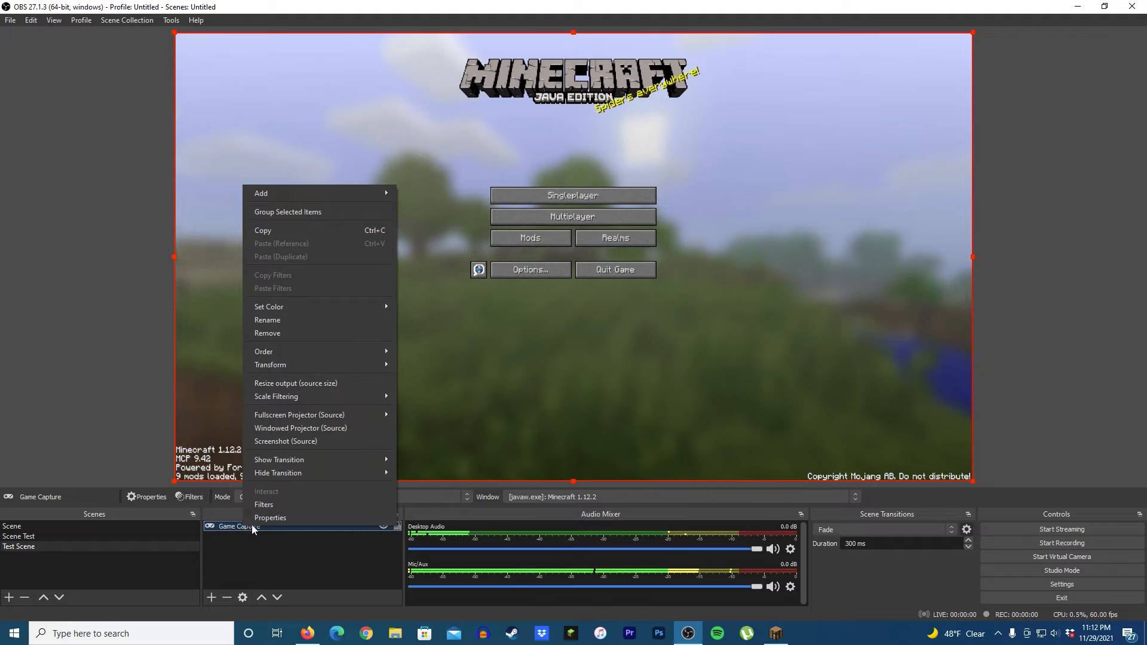
click(266, 518)
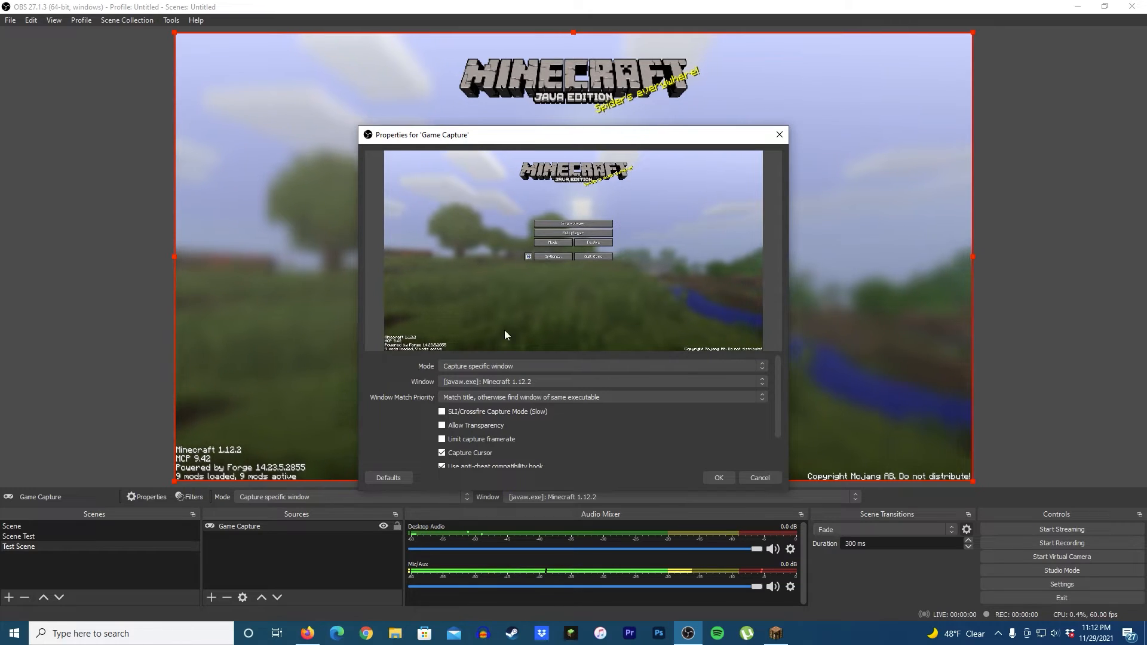
click(489, 370)
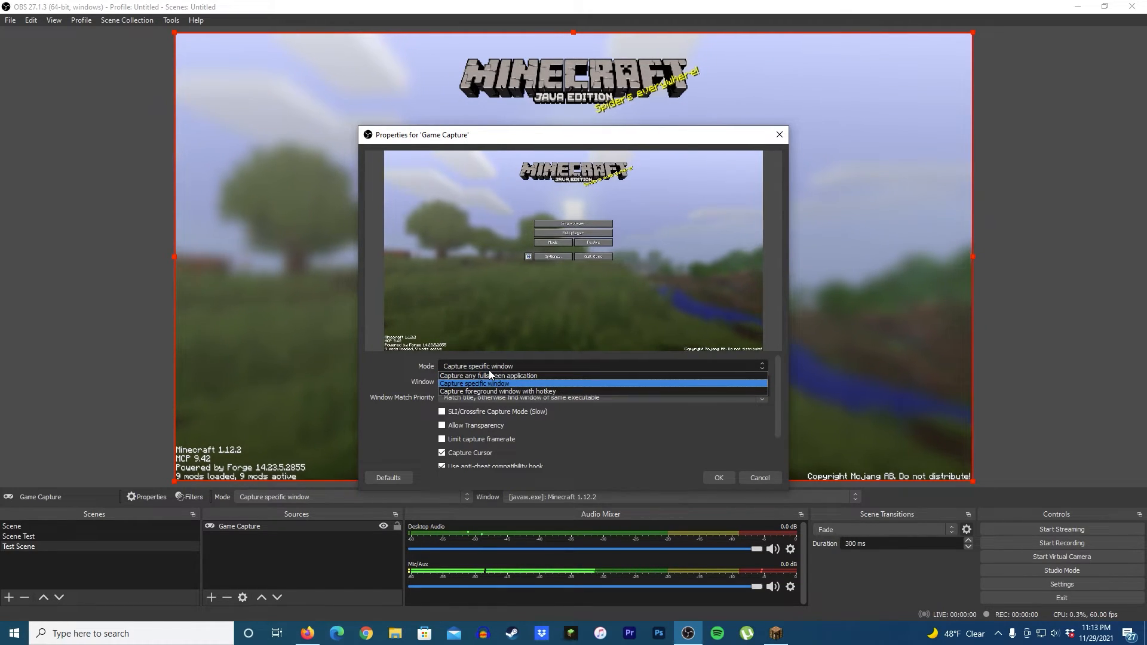
click(481, 367)
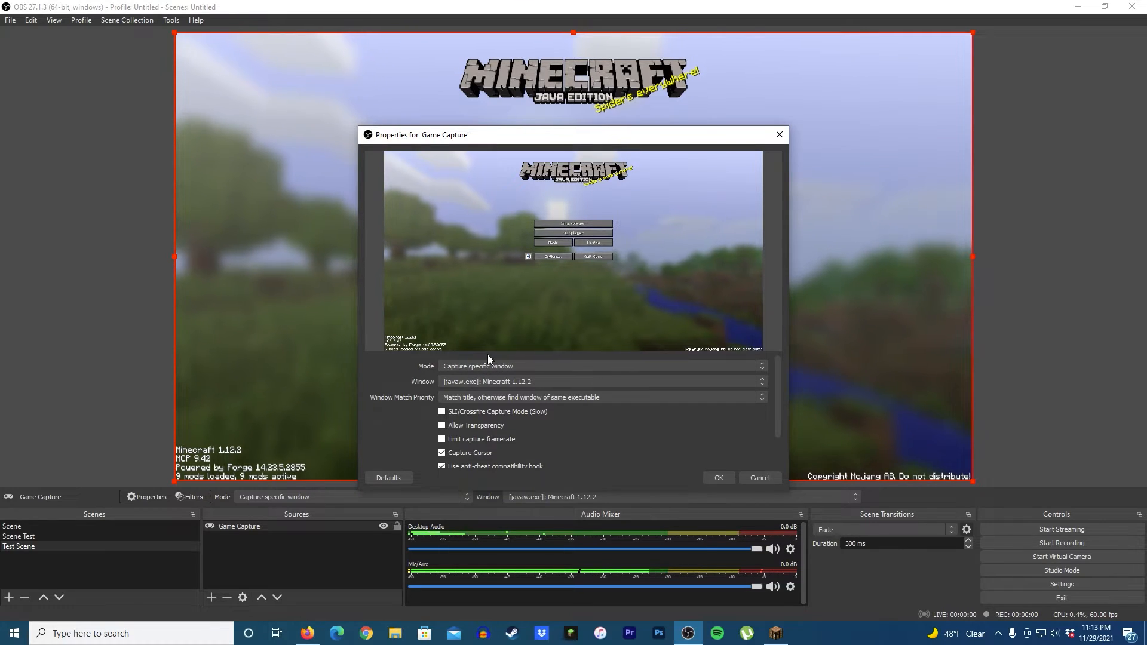
click(466, 381)
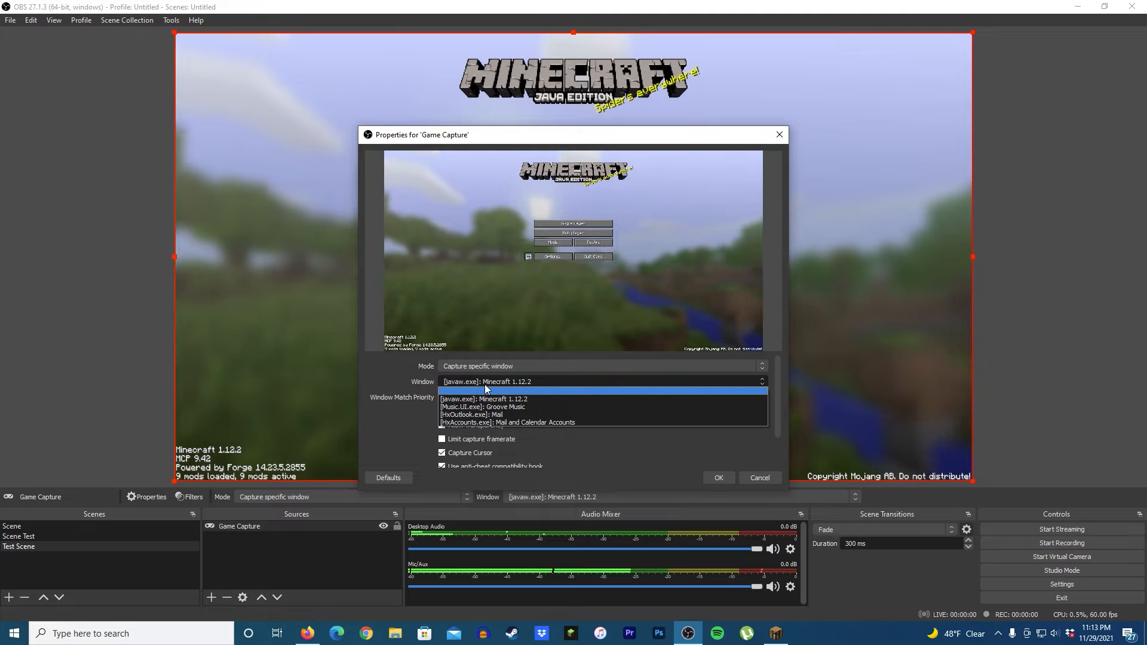
click(485, 386)
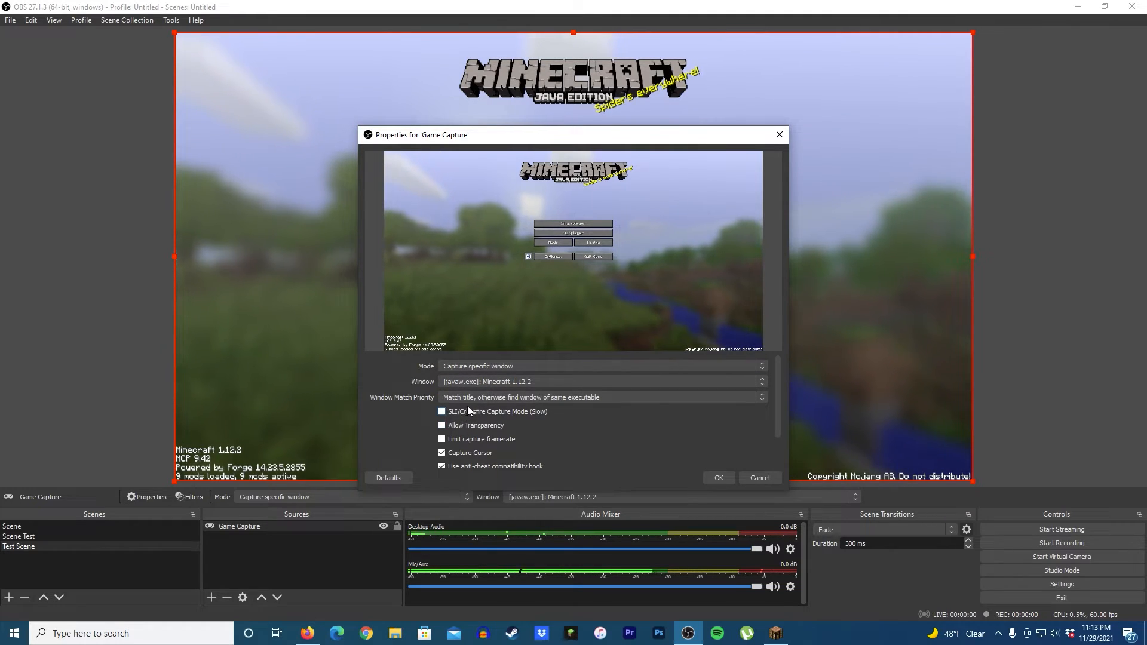
click(486, 398)
click(486, 396)
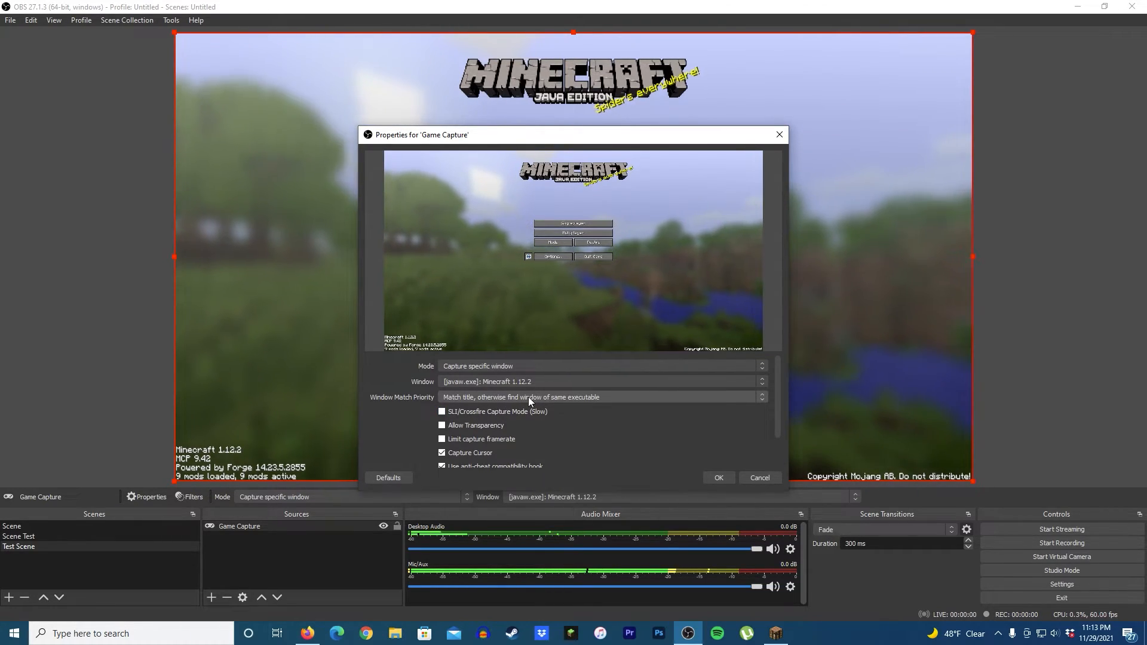
scroll(555, 419, down, 1)
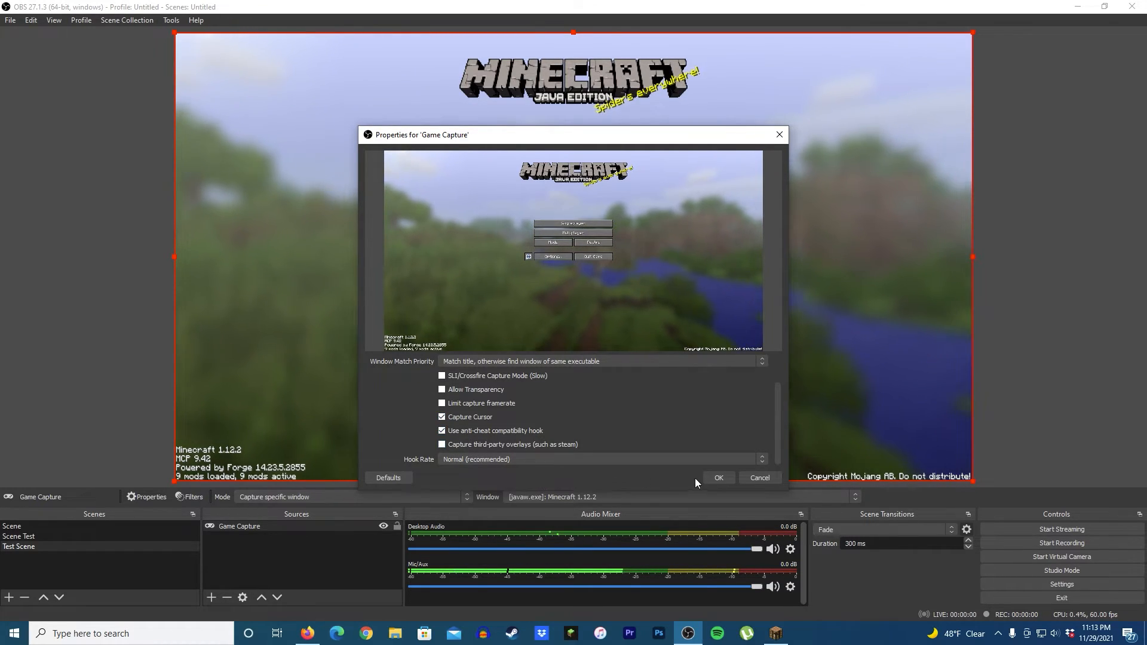
click(710, 475)
Step: Try Fit to screen and then Stretch to screen on the Game Capture source
click(5, 306)
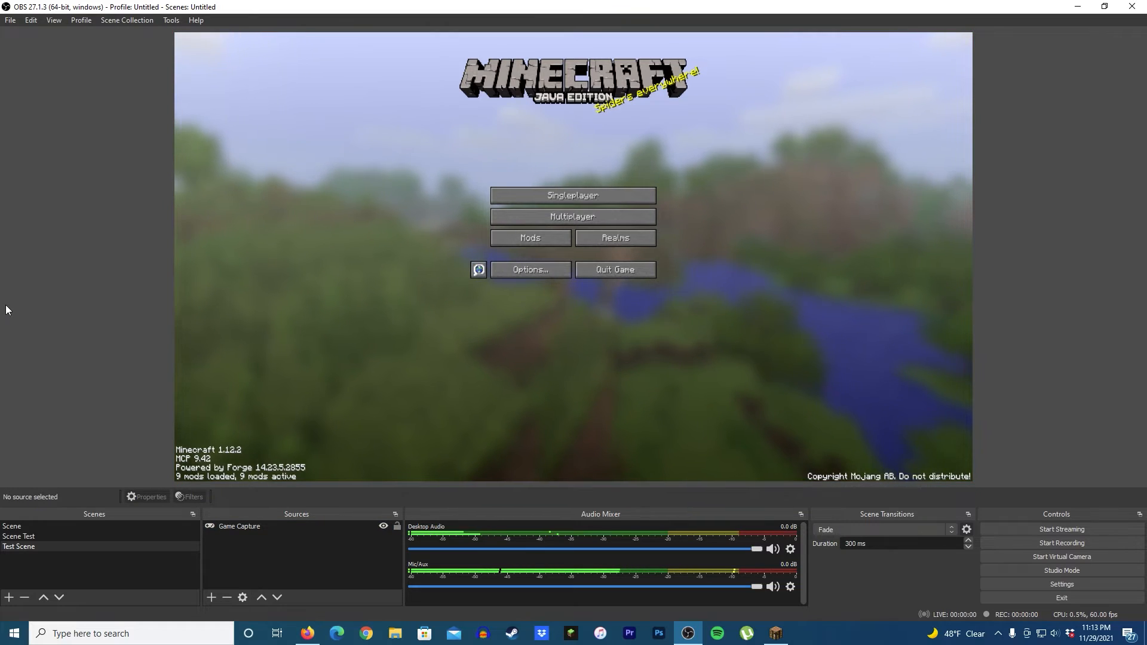
right_click(235, 528)
mouse_move(263, 369)
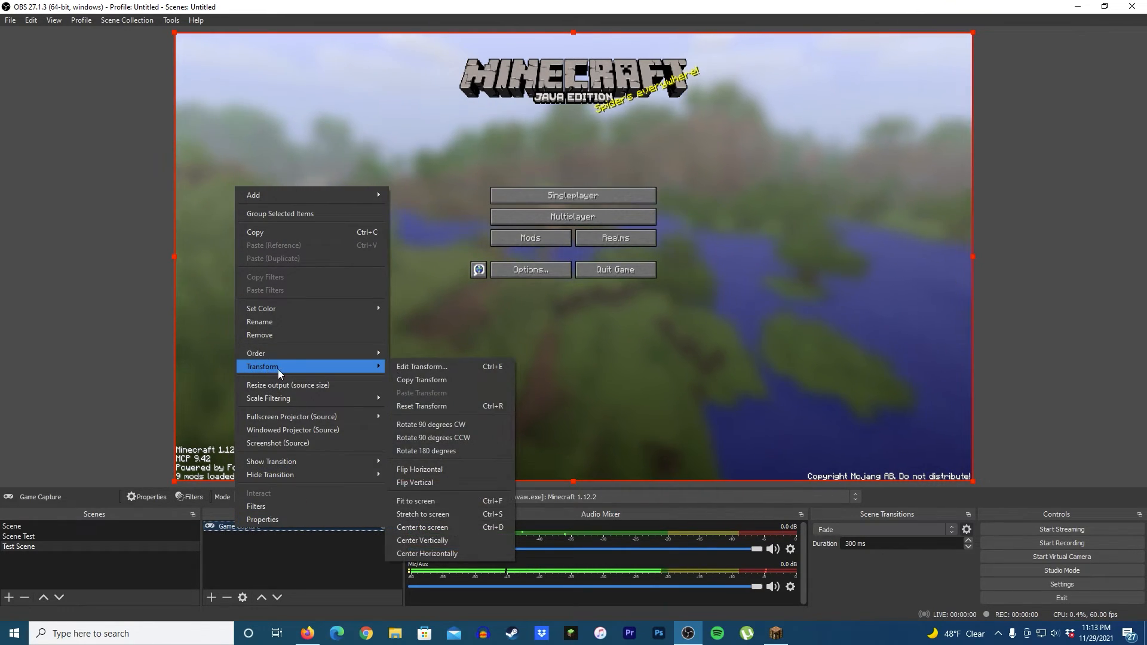
click(426, 502)
click(77, 346)
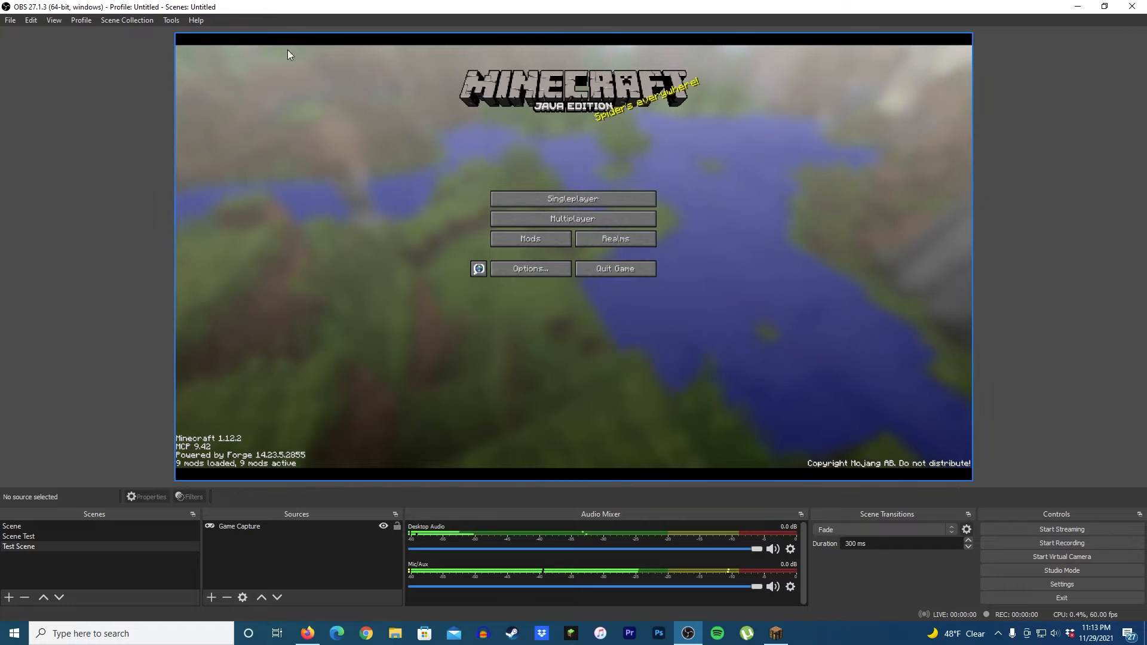
right_click(225, 530)
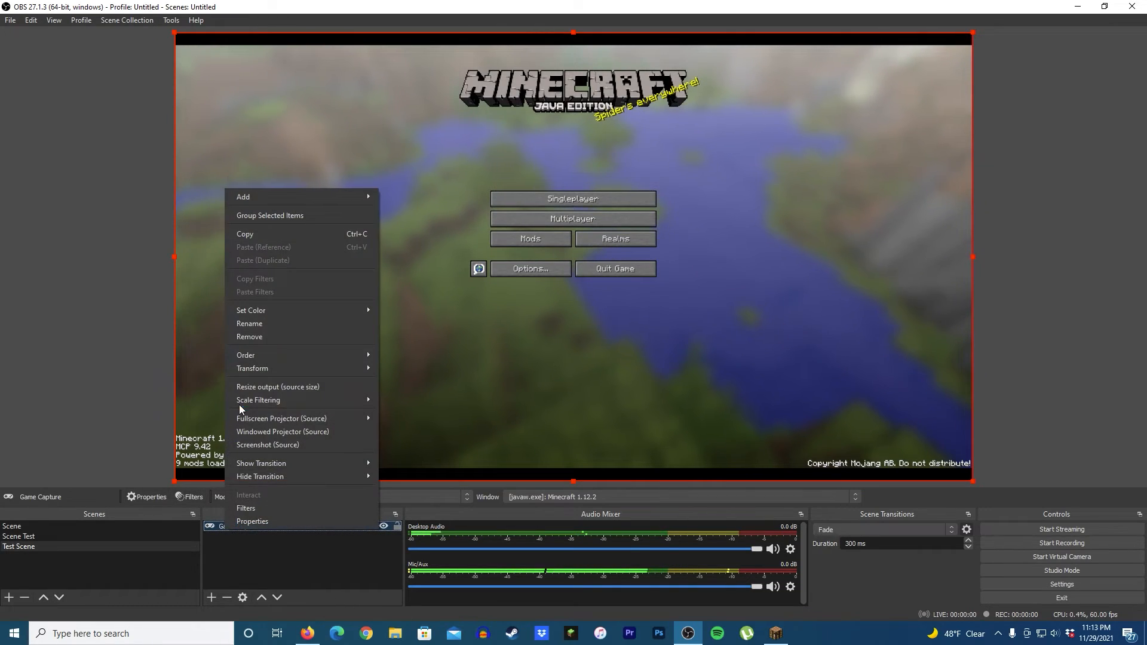
mouse_move(256, 369)
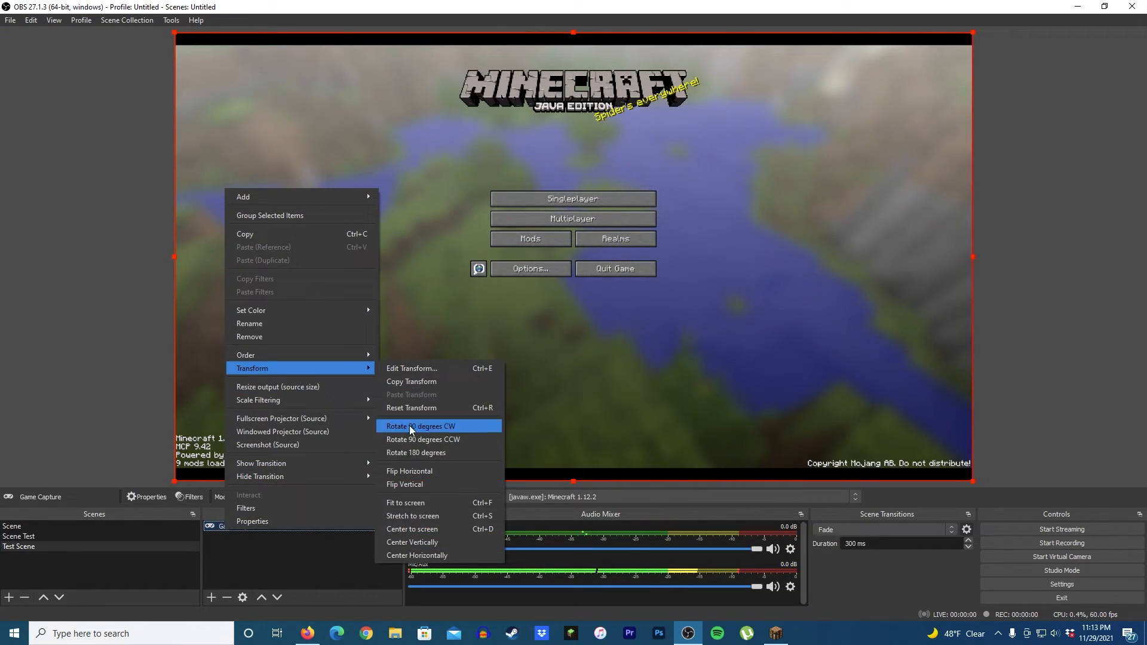
click(412, 516)
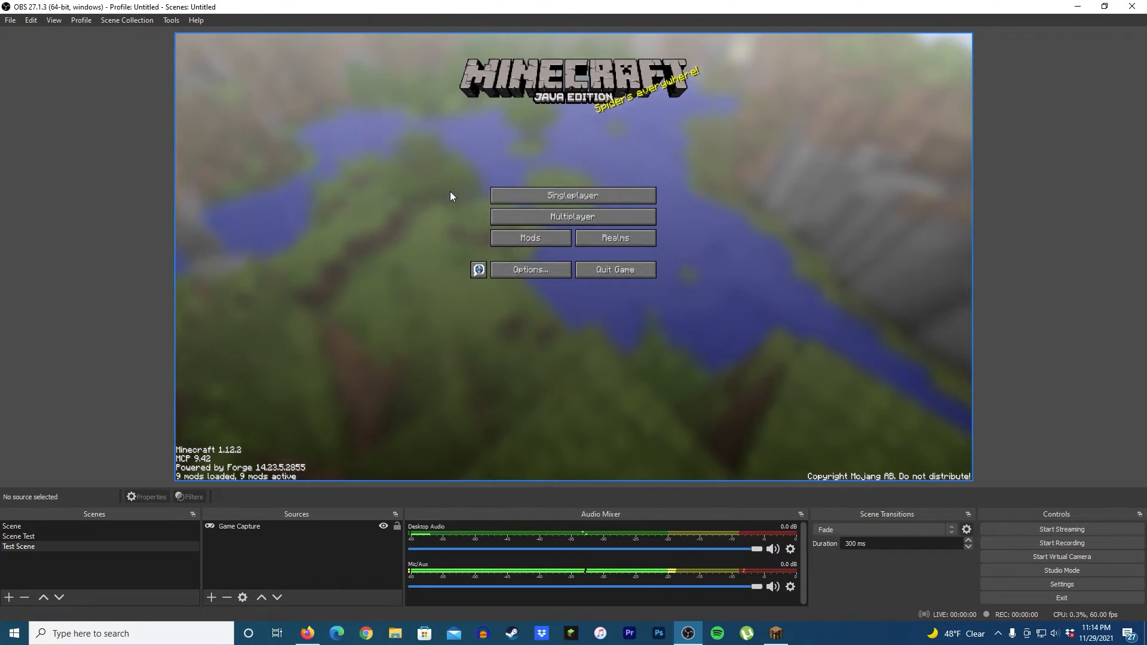
Step: Remove the Game Capture source from the Test Scene
right_click(245, 528)
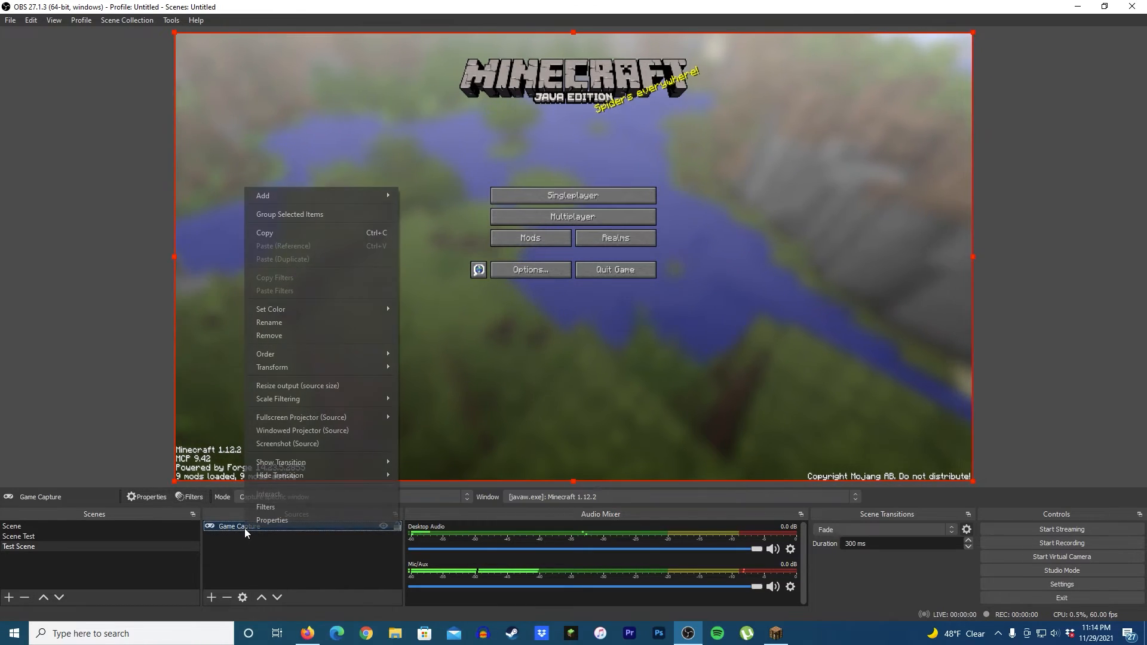
click(266, 335)
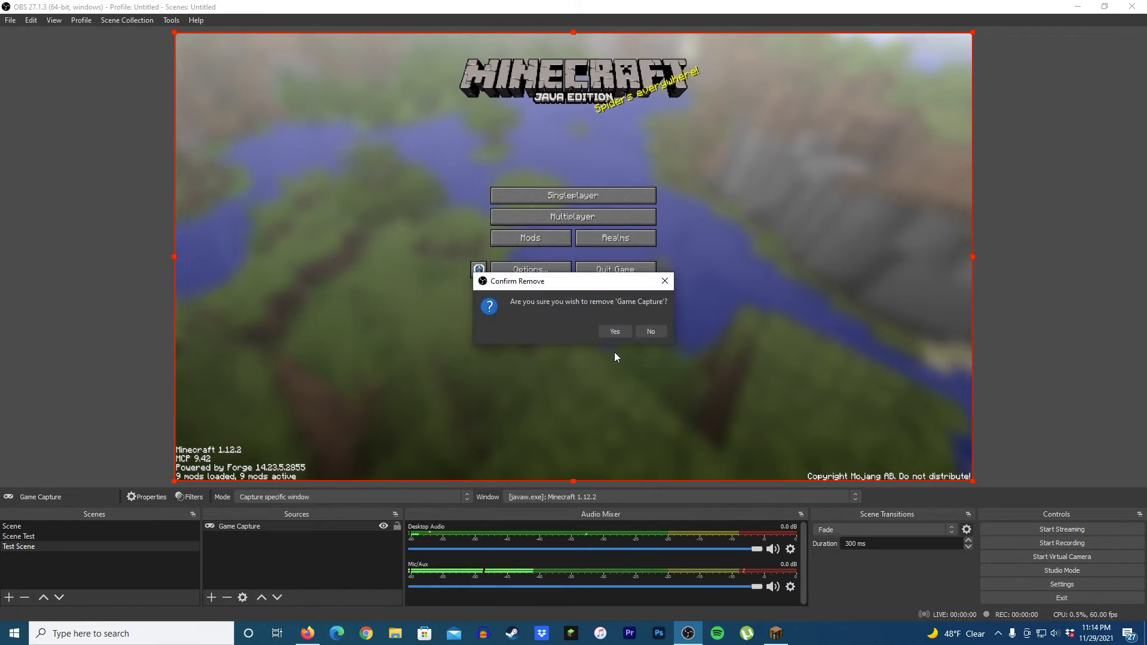
click(611, 335)
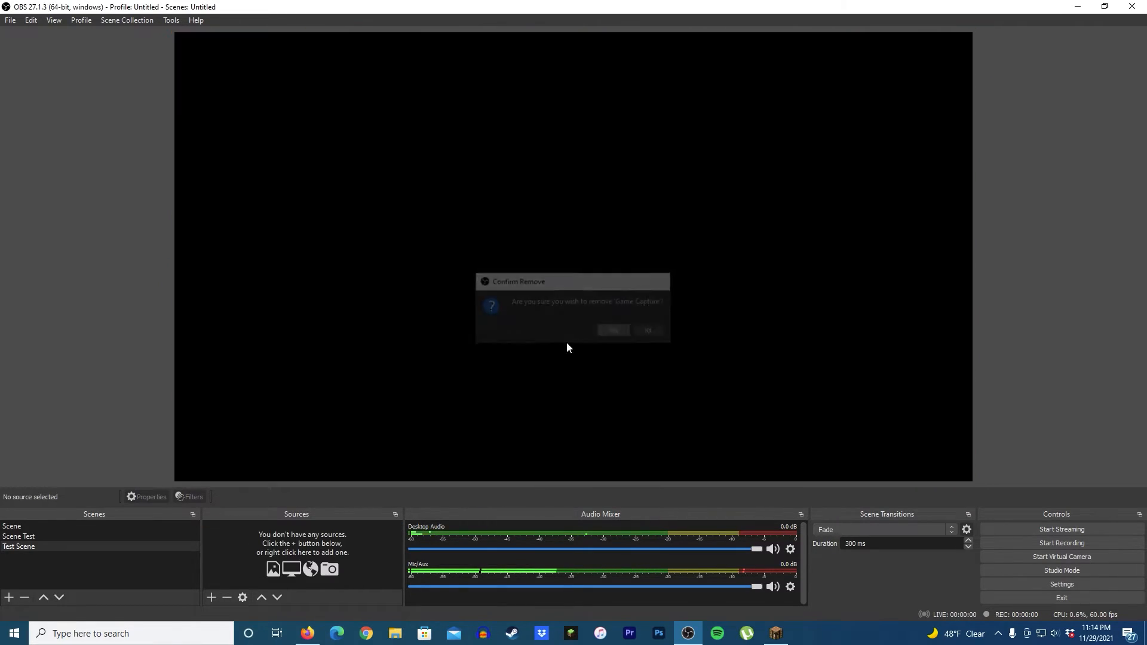
Step: Add a new Window Capture source with its default name Window Capture
click(211, 597)
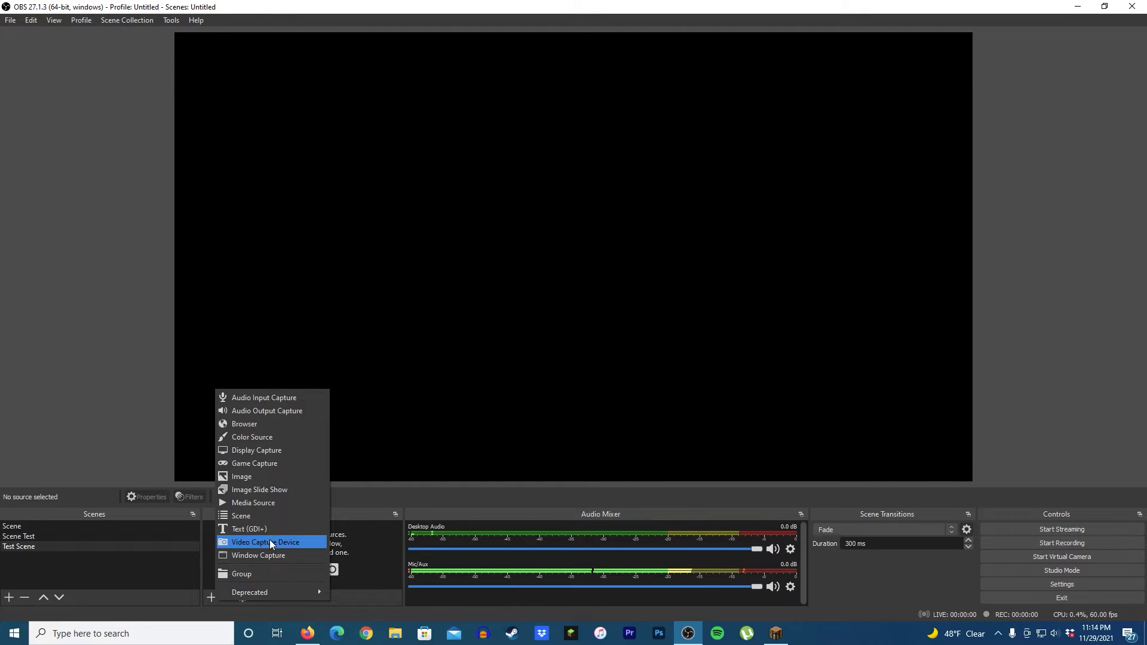
click(253, 625)
click(211, 597)
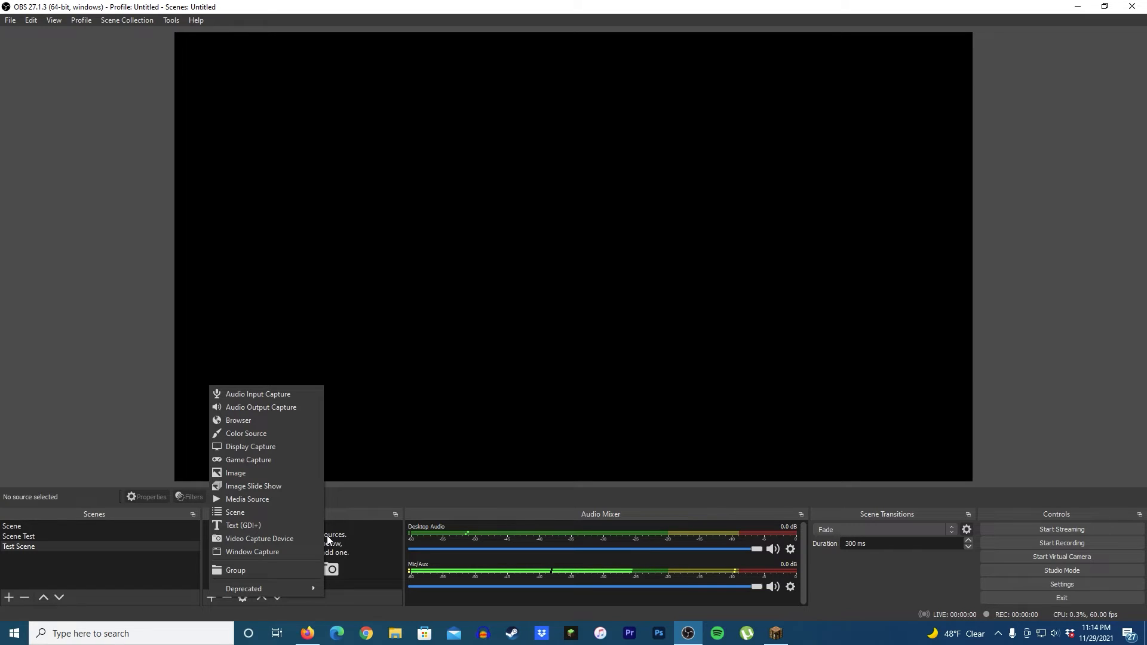
click(249, 553)
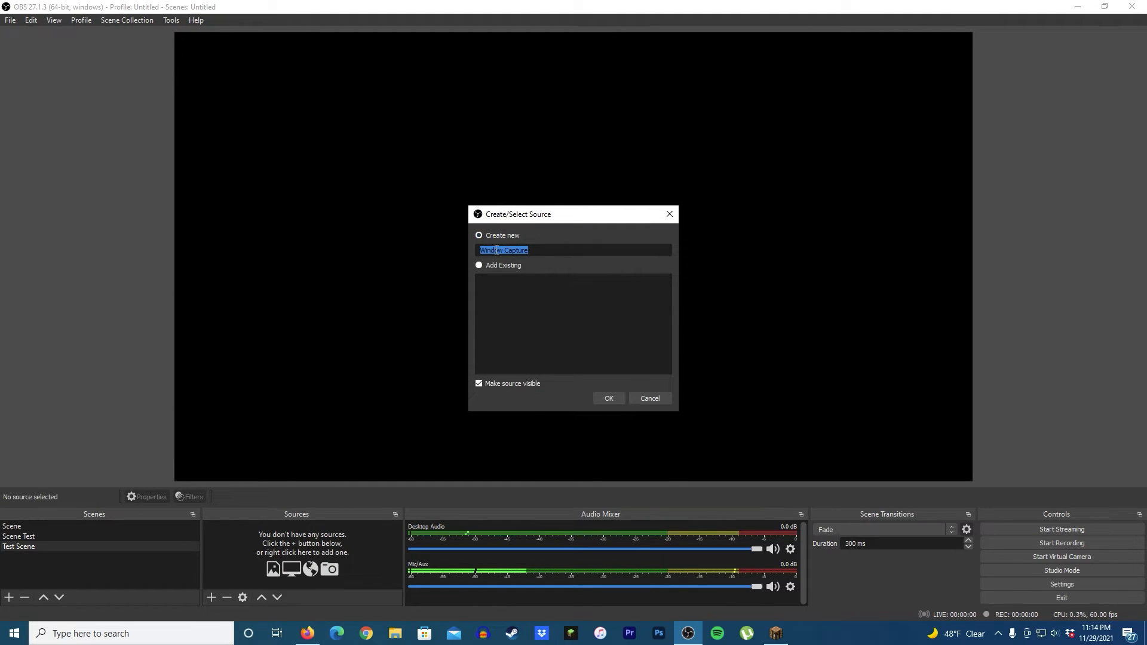
click(610, 401)
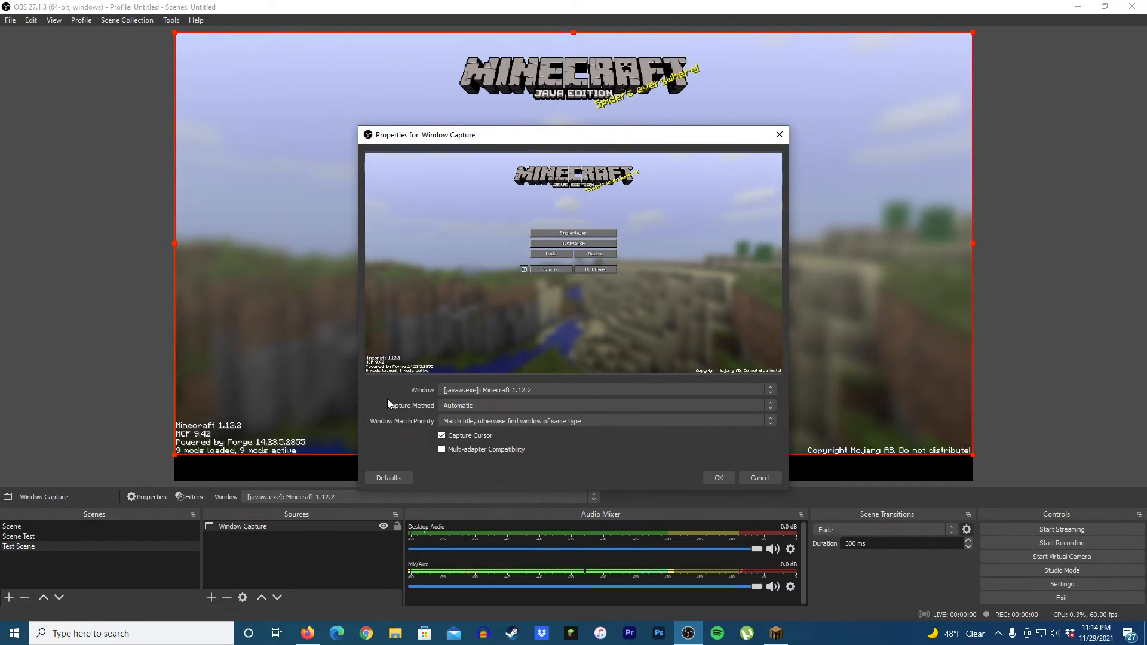
Step: Switch to the Minecraft game and quit it
click(776, 634)
click(643, 336)
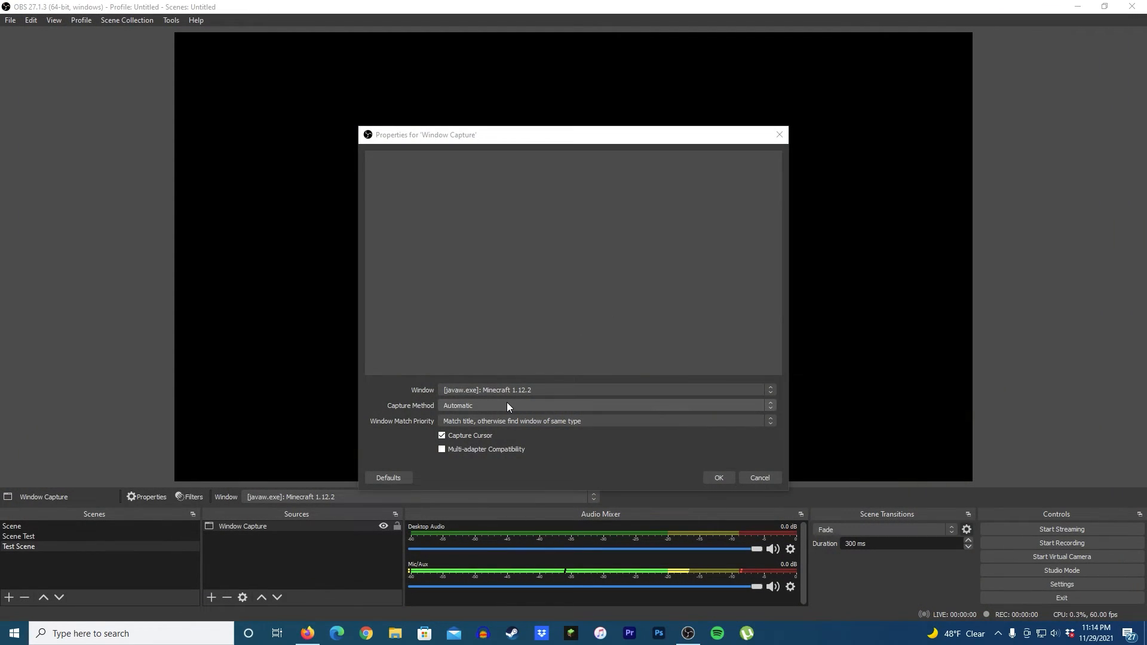
Step: Switch to Firefox and open a new tab
click(315, 639)
click(146, 13)
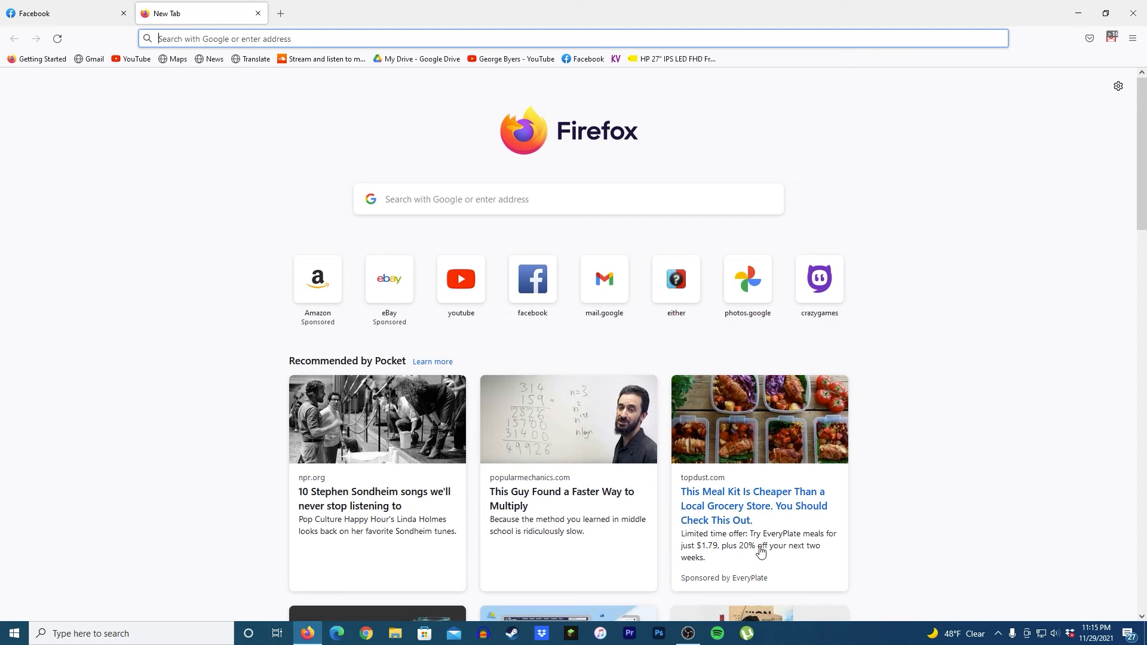
click(916, 550)
Step: Back in OBS, set the Window Capture source to capture the [firefox.exe]: Mozilla Firefox window and confirm
click(684, 632)
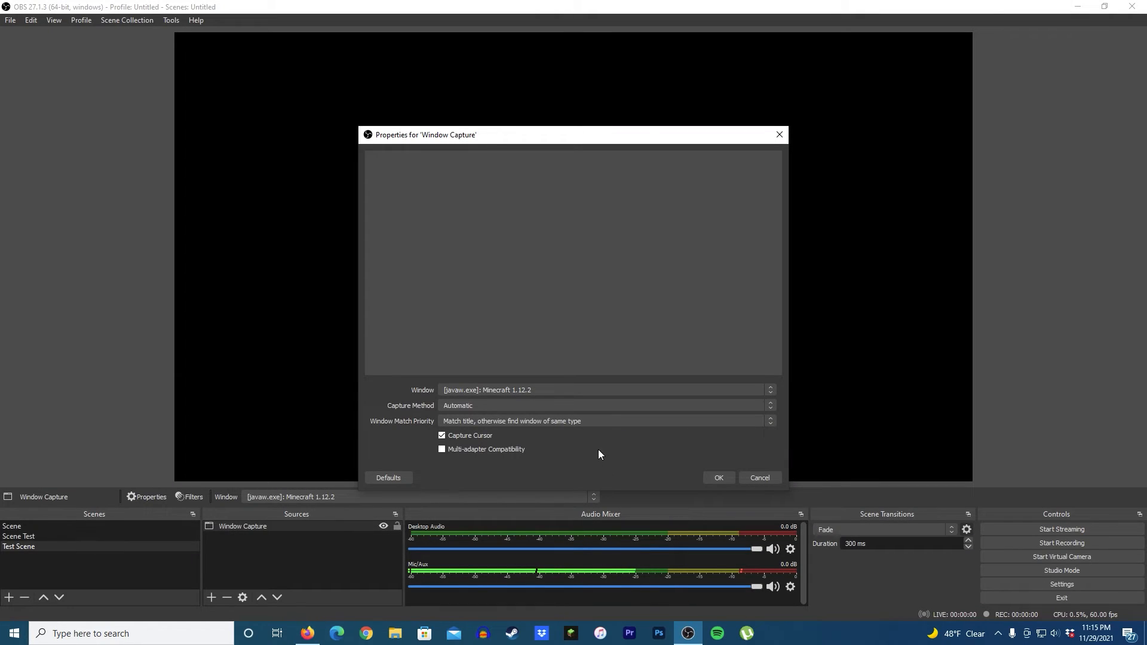
click(536, 393)
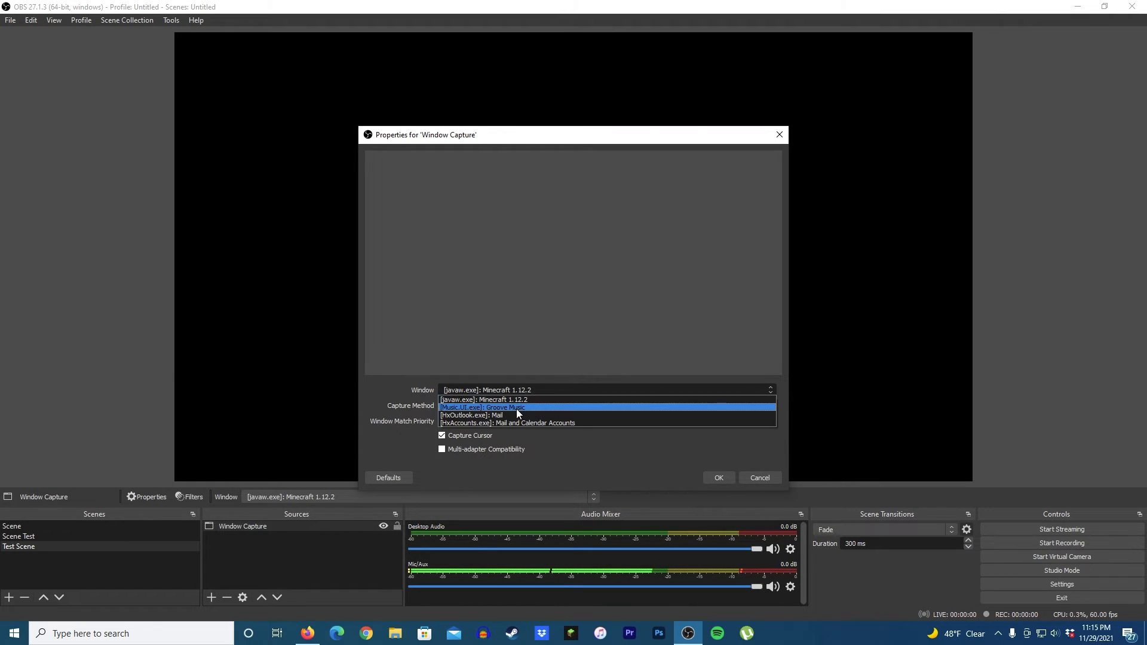
click(535, 472)
click(307, 633)
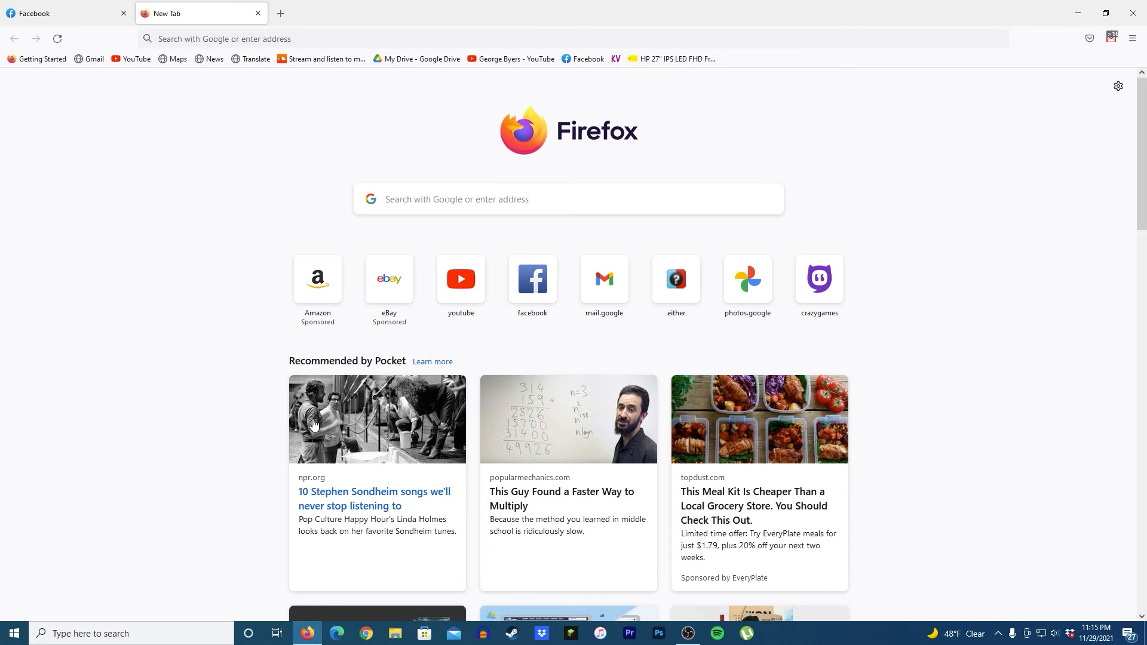
click(699, 631)
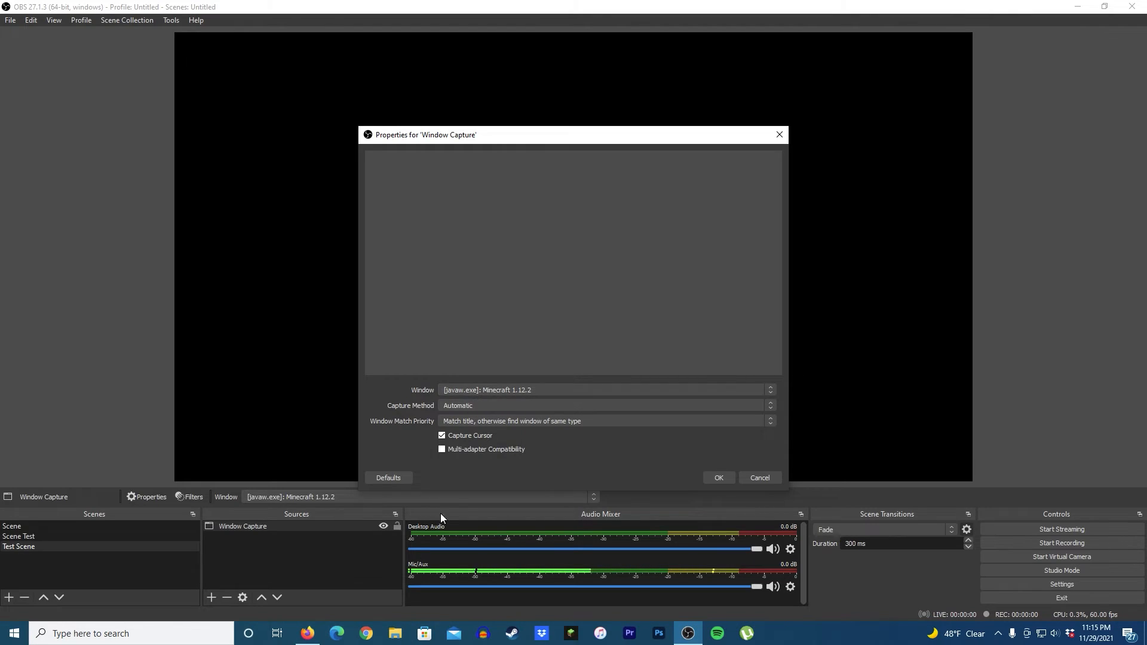
click(502, 392)
click(505, 399)
click(743, 479)
double_click(245, 528)
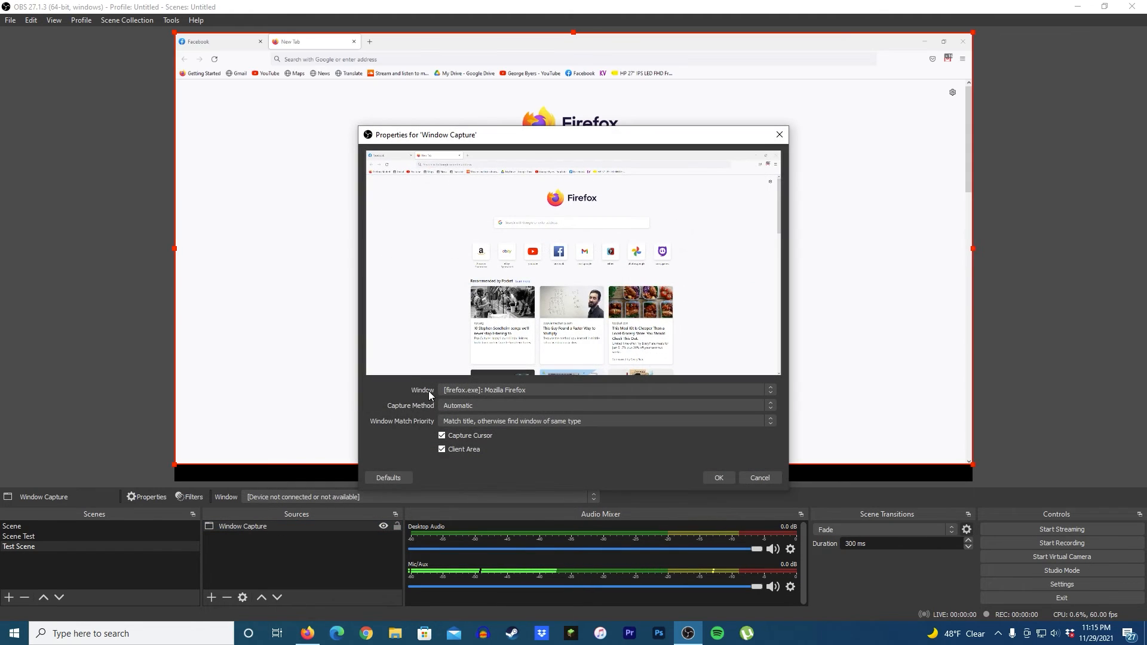
click(723, 478)
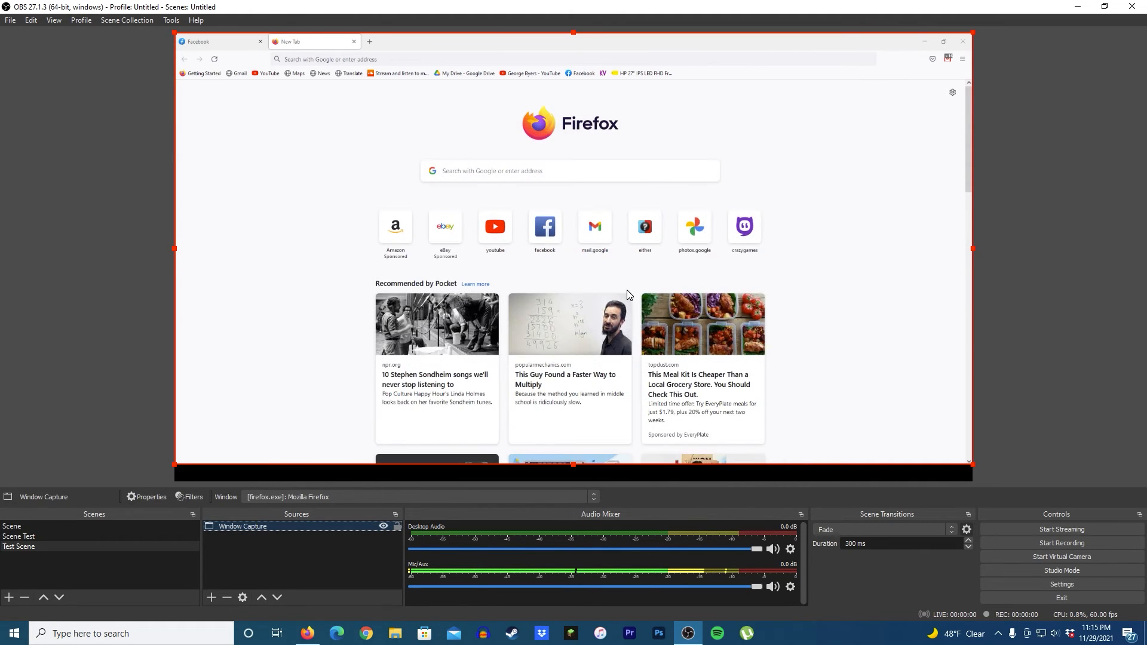
Step: Apply Fit to screen to the Window Capture source
right_click(248, 528)
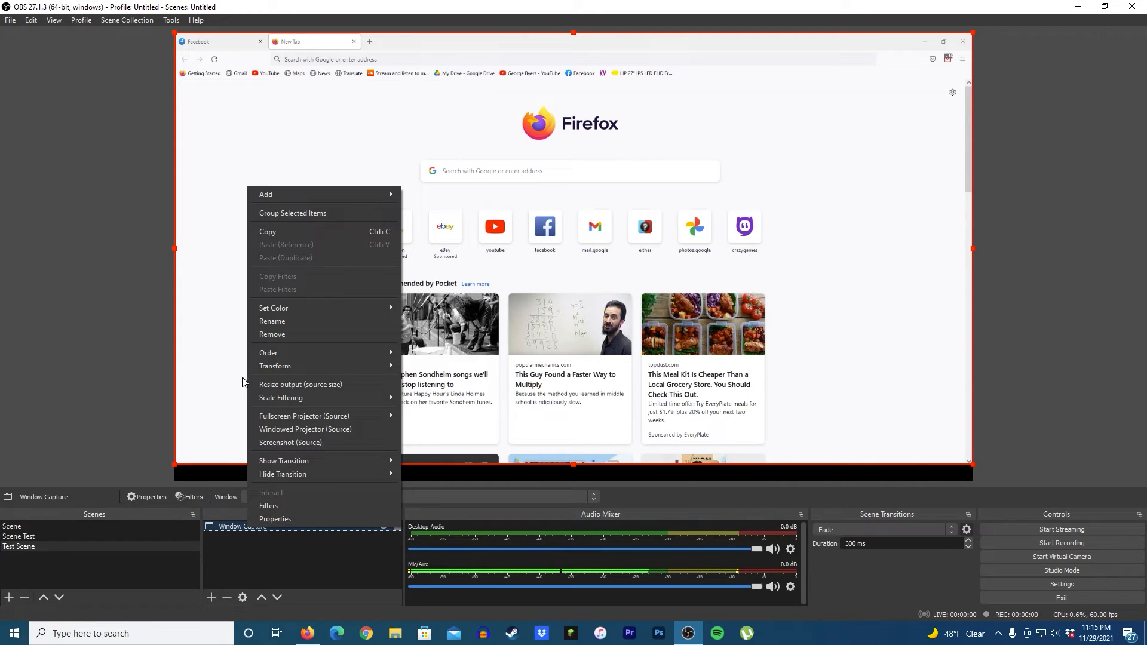
mouse_move(271, 369)
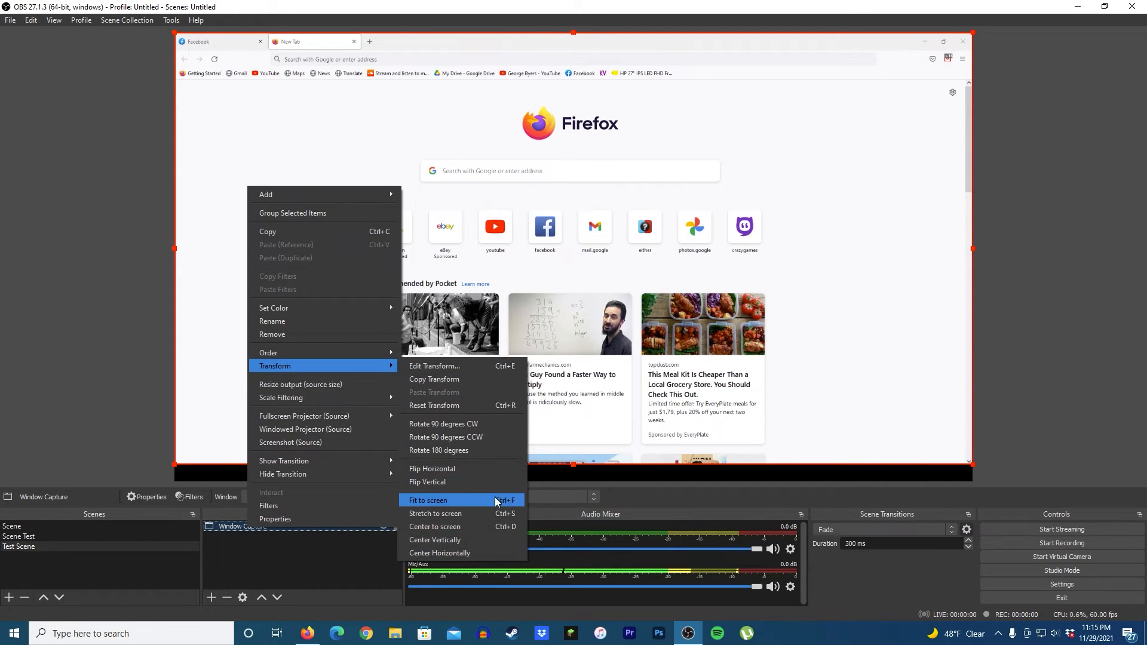
click(496, 502)
click(5, 339)
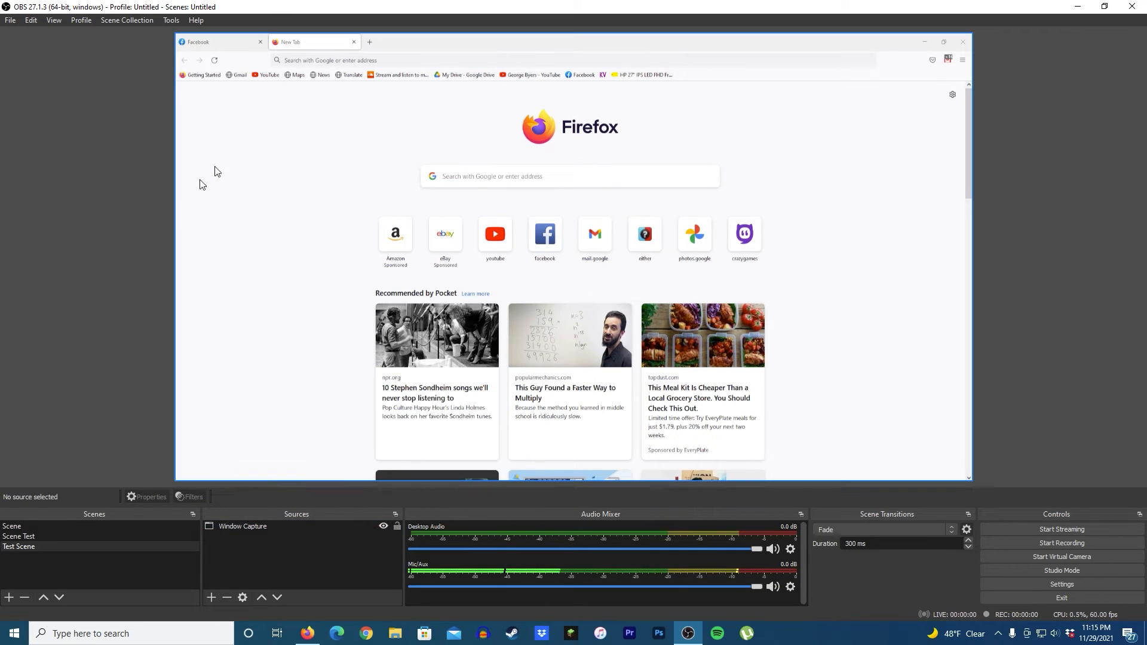
Step: Restore the OBS window to a smaller floating size over Firefox
drag(383, 7, 576, 90)
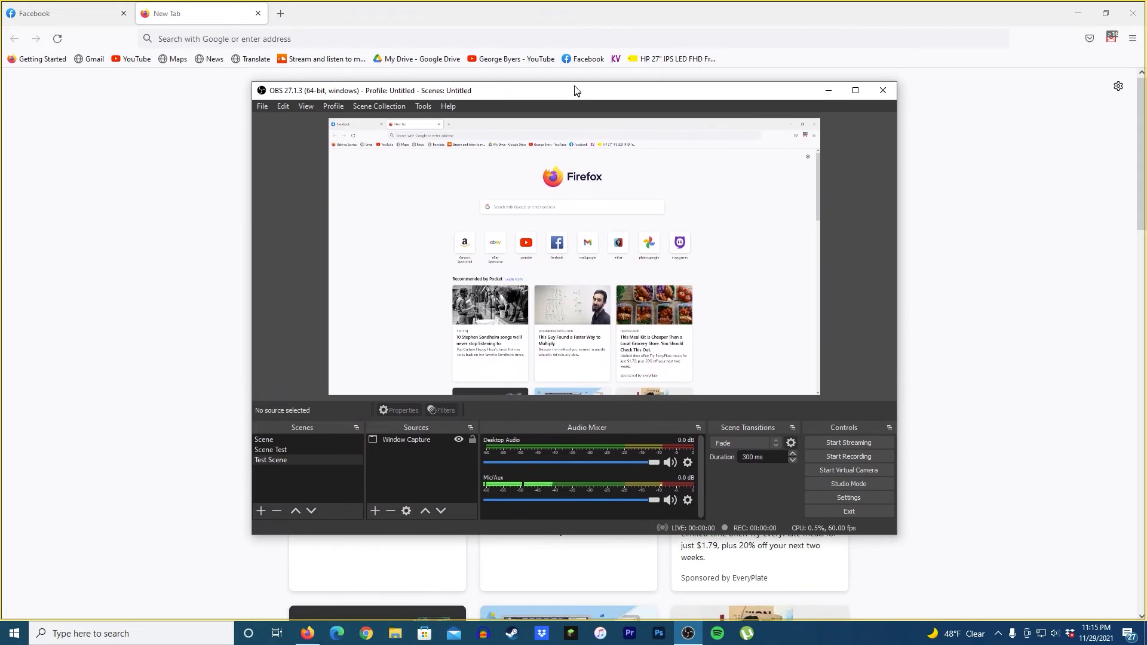
double_click(345, 96)
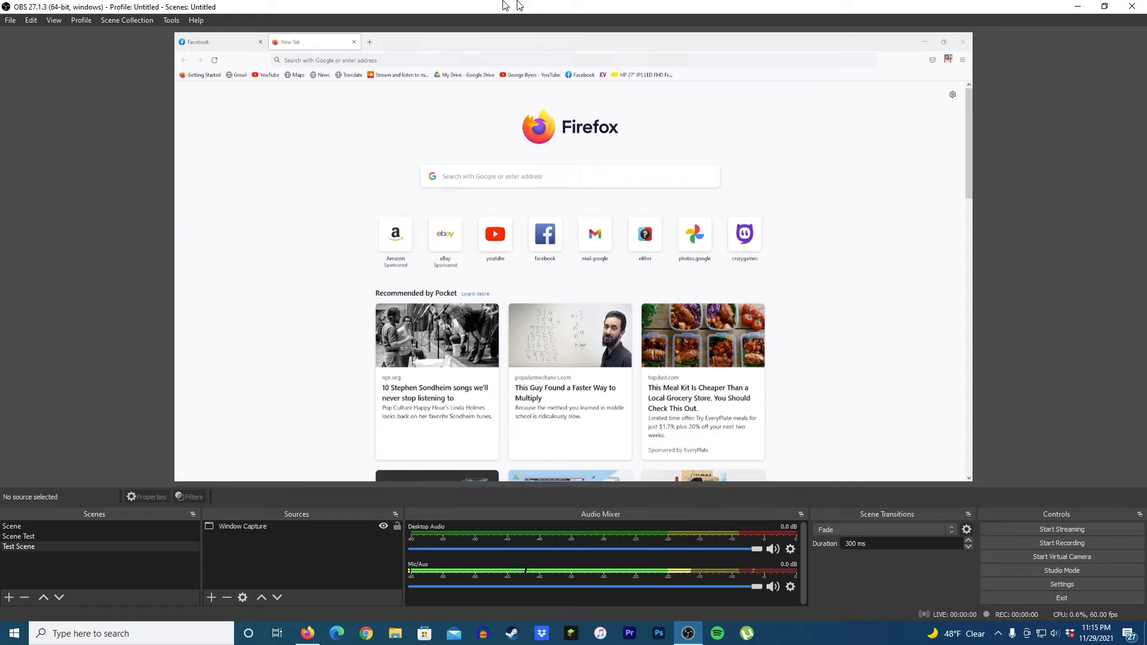
drag(520, 6, 576, 118)
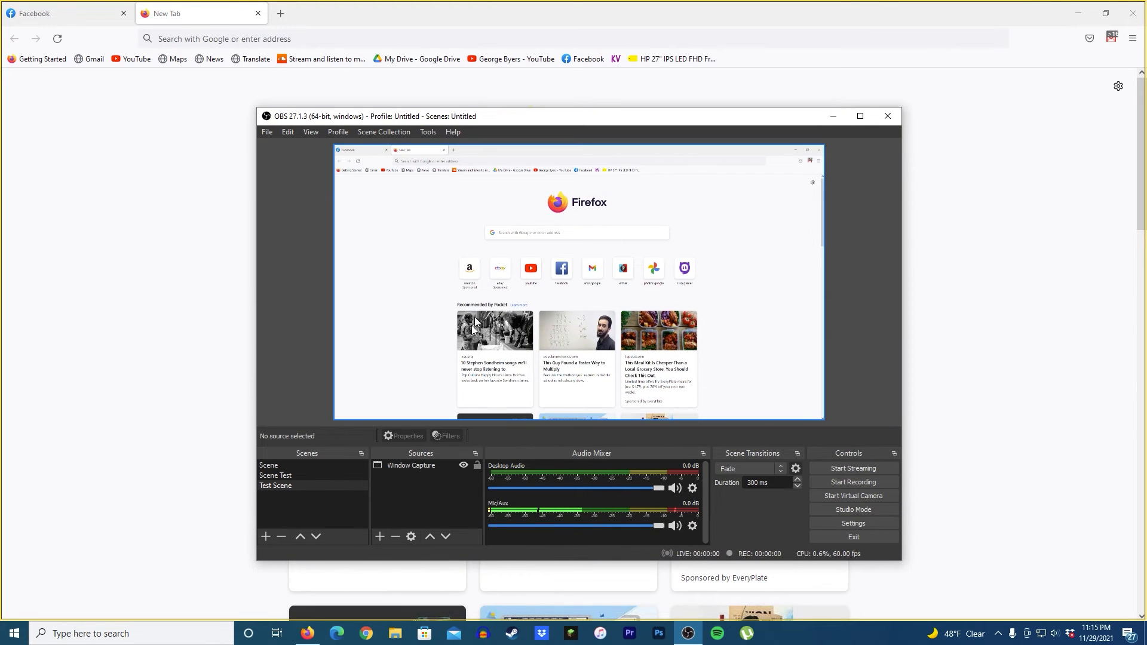
Step: Apply Stretch to screen to the Window Capture source
right_click(504, 276)
right_click(503, 253)
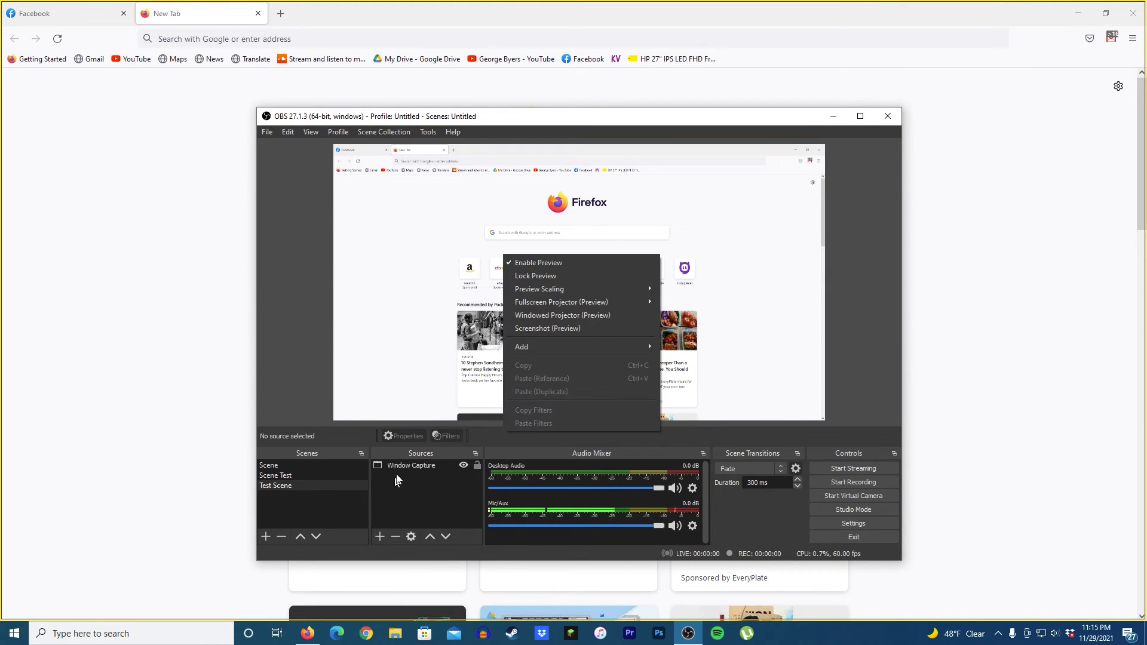
right_click(408, 466)
mouse_move(470, 300)
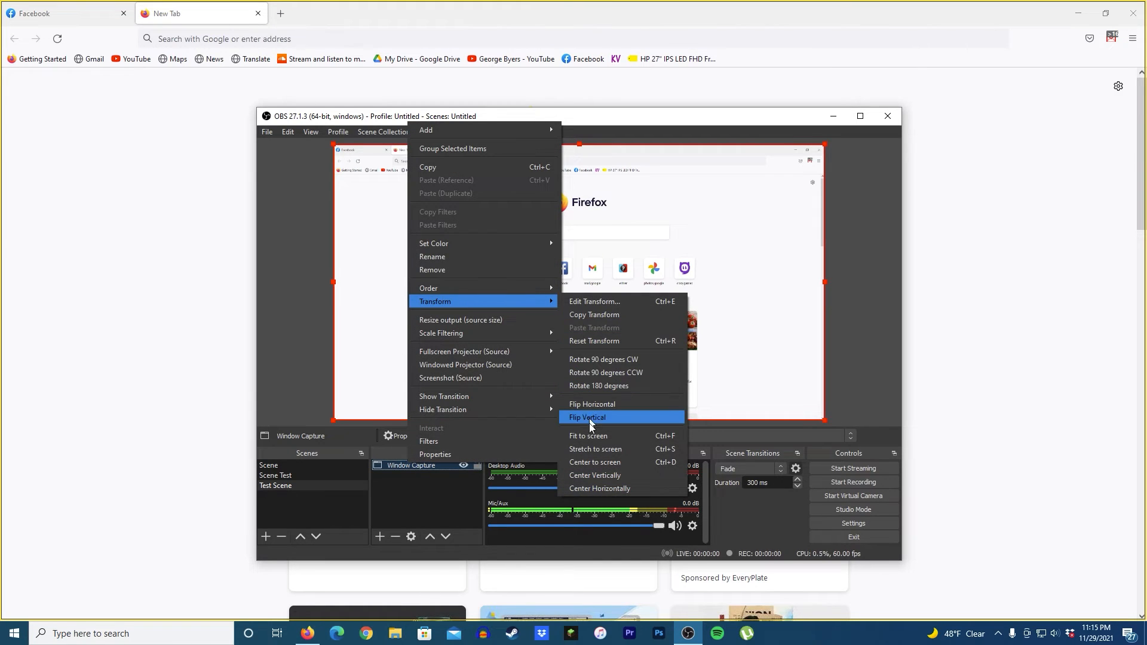
click(589, 450)
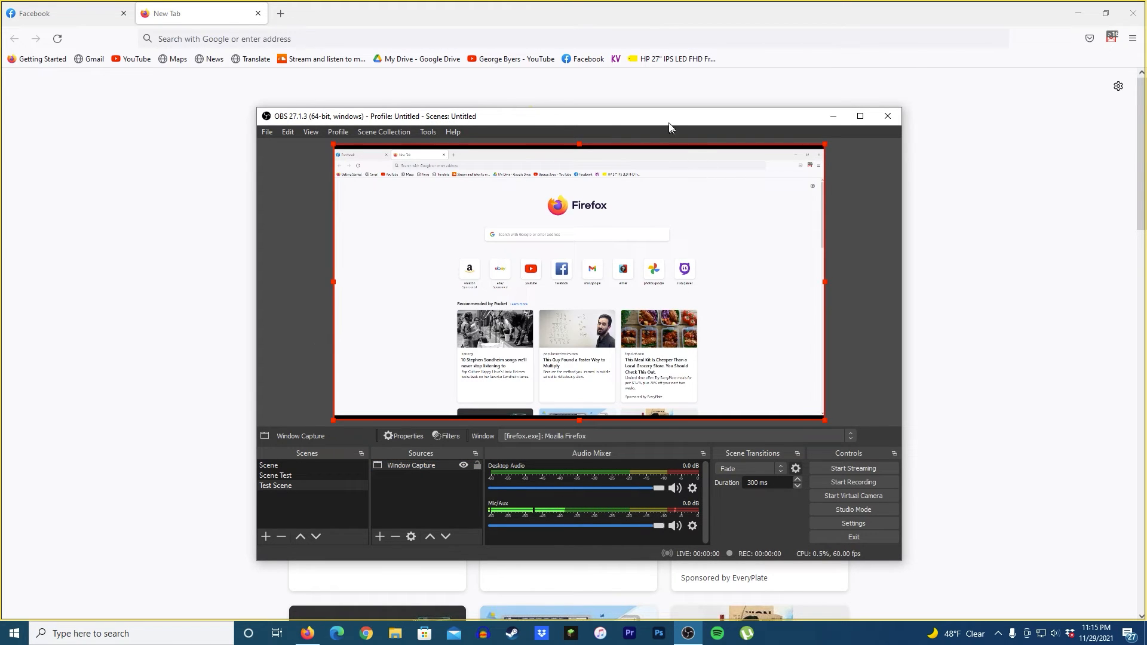
Step: Maximize the OBS window and apply Stretch to screen to the Window Capture source again
double_click(669, 119)
click(1, 259)
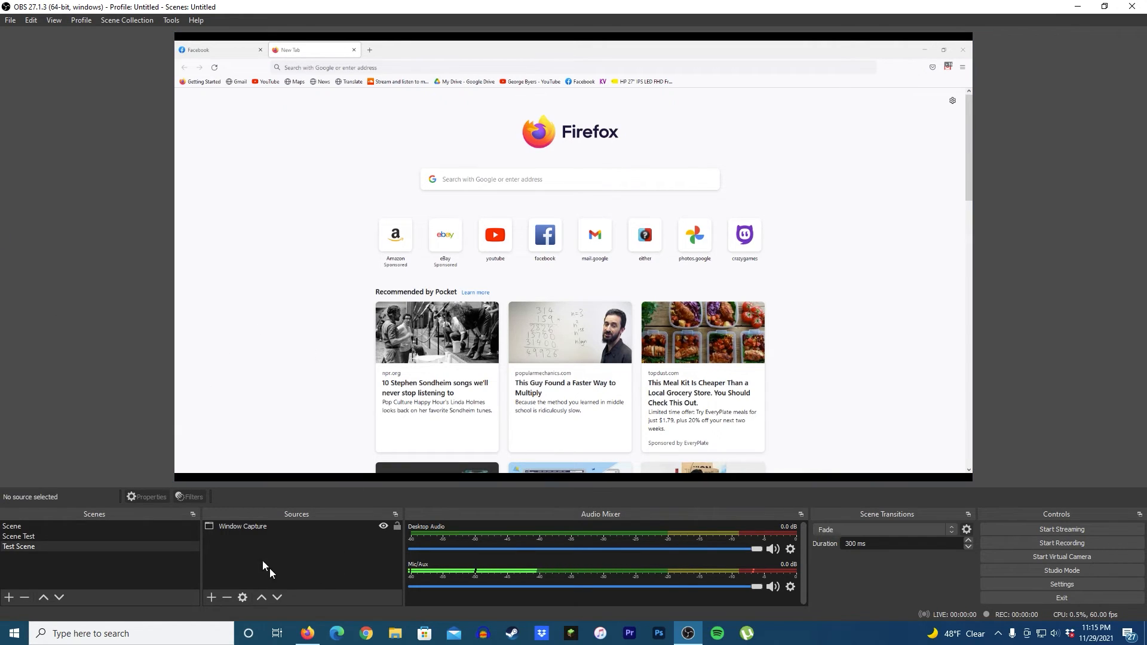
right_click(244, 528)
mouse_move(295, 366)
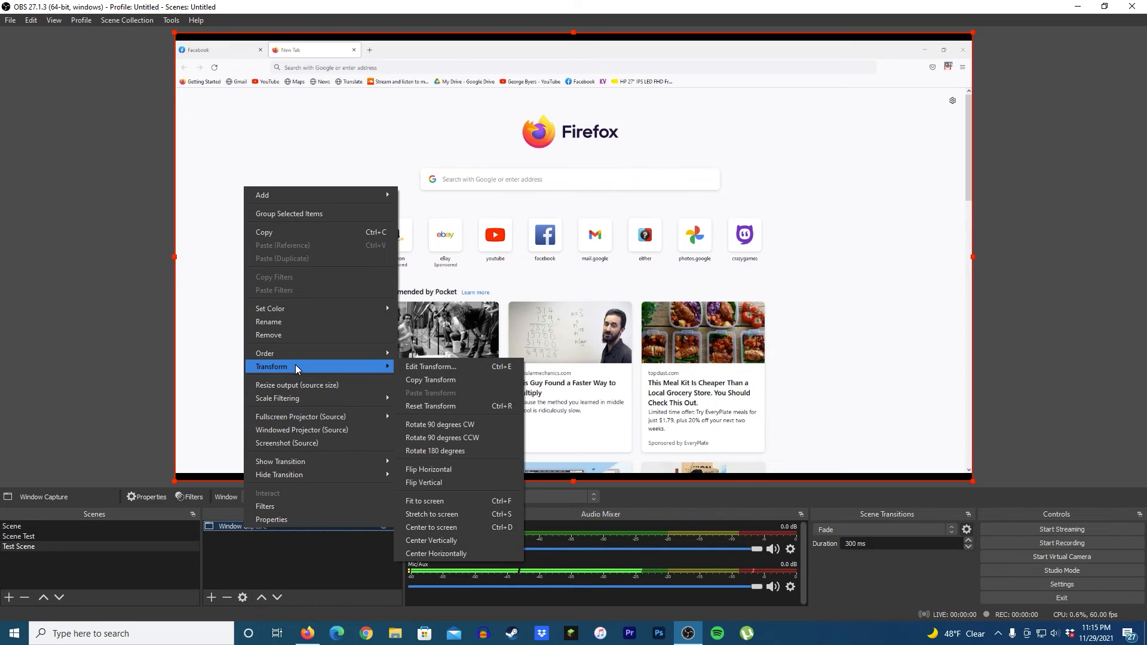
click(442, 514)
click(2, 331)
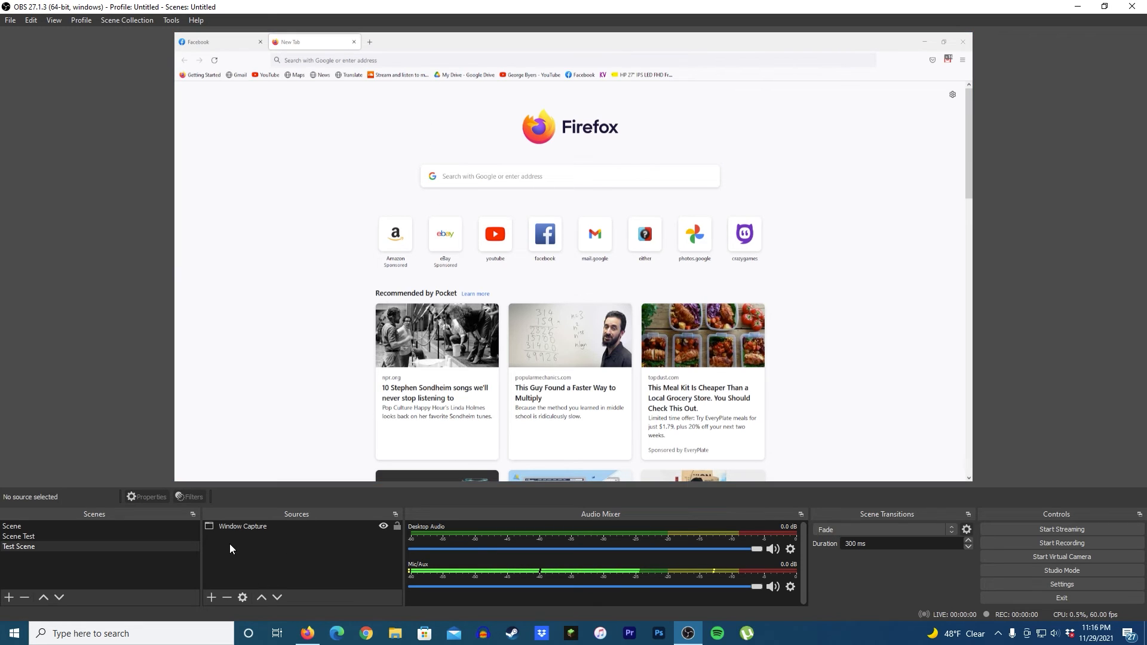
Step: Open the Window Capture properties, reselect the [firefox.exe]: Mozilla Firefox window and confirm
right_click(230, 526)
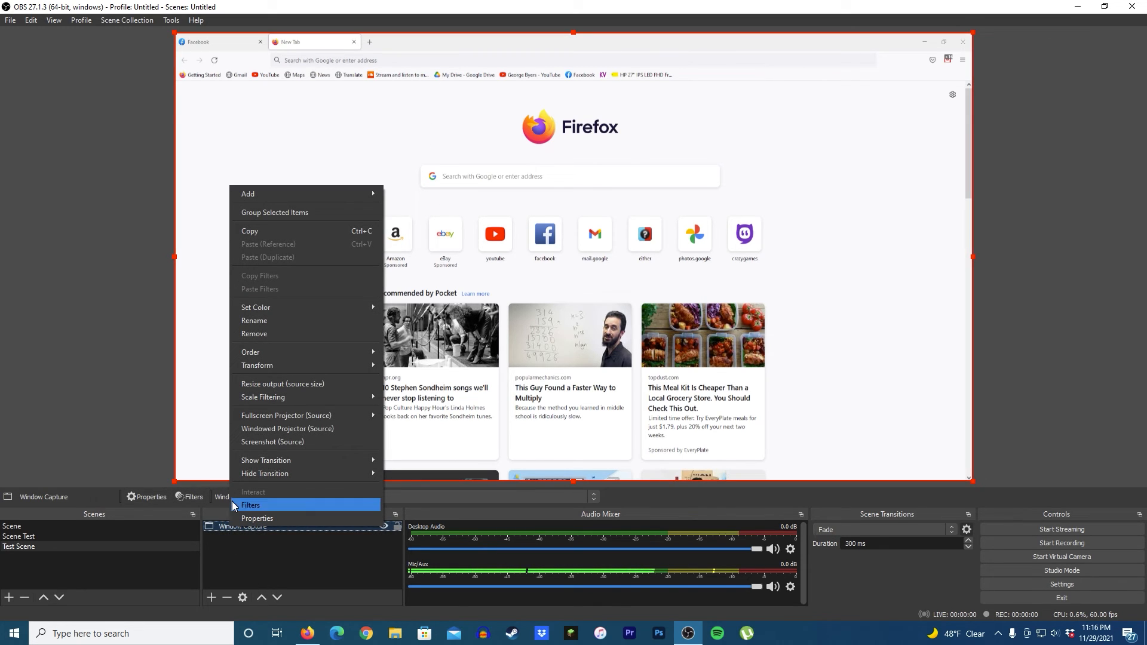
click(248, 518)
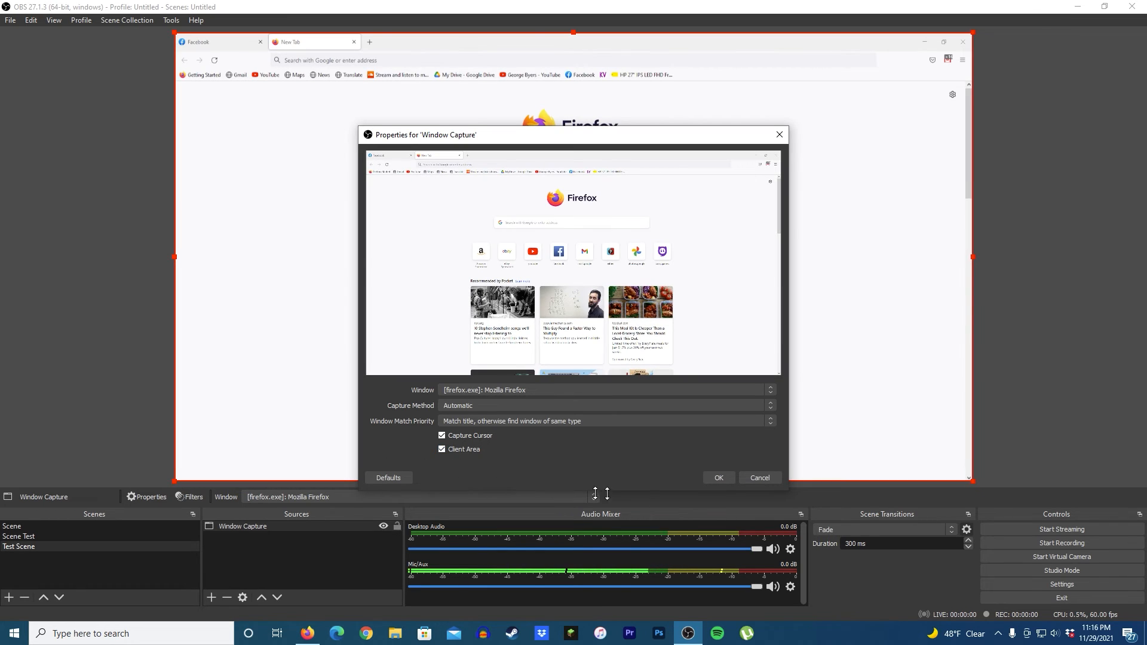
click(466, 389)
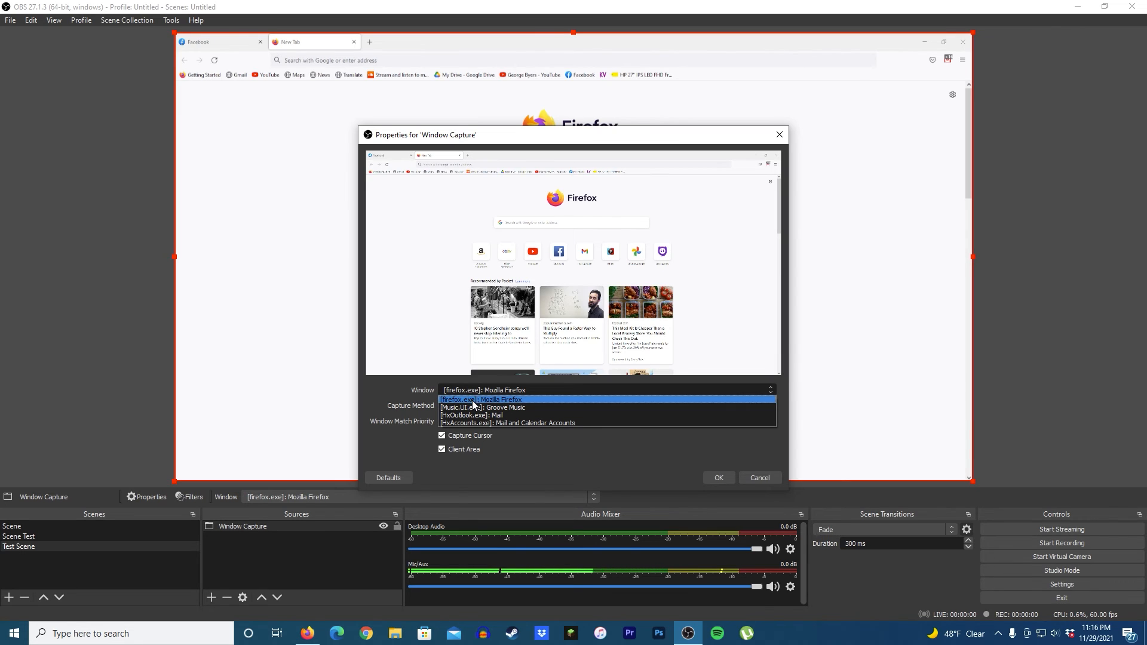
click(513, 402)
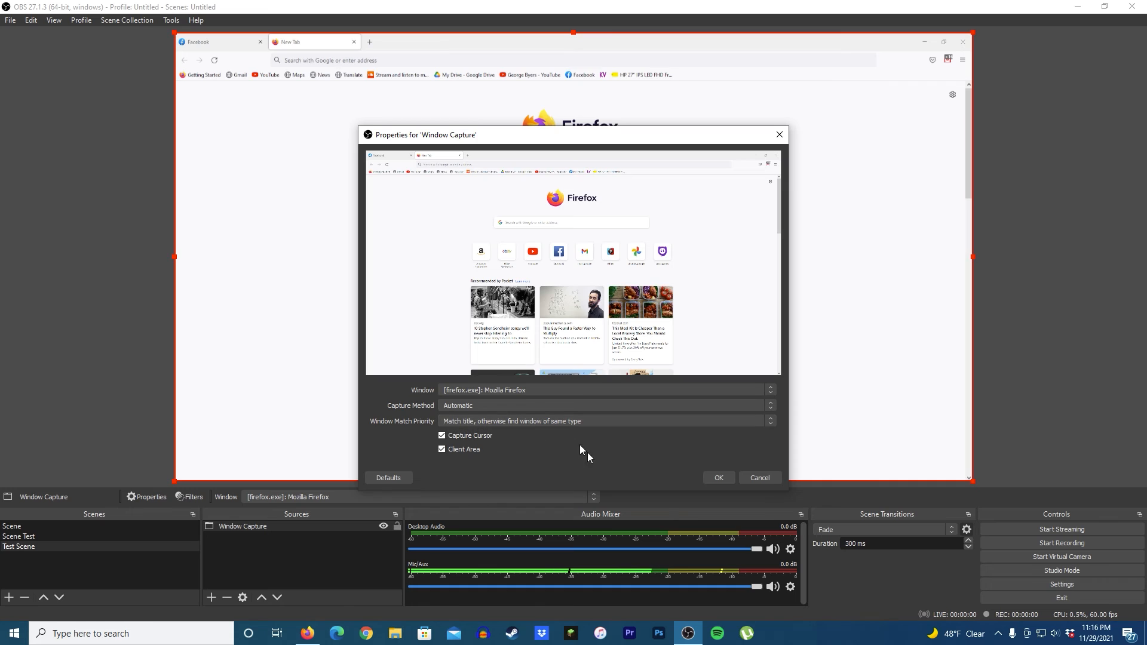
click(719, 479)
Step: Restore the maximized OBS window to a floating window over Firefox
right_click(243, 525)
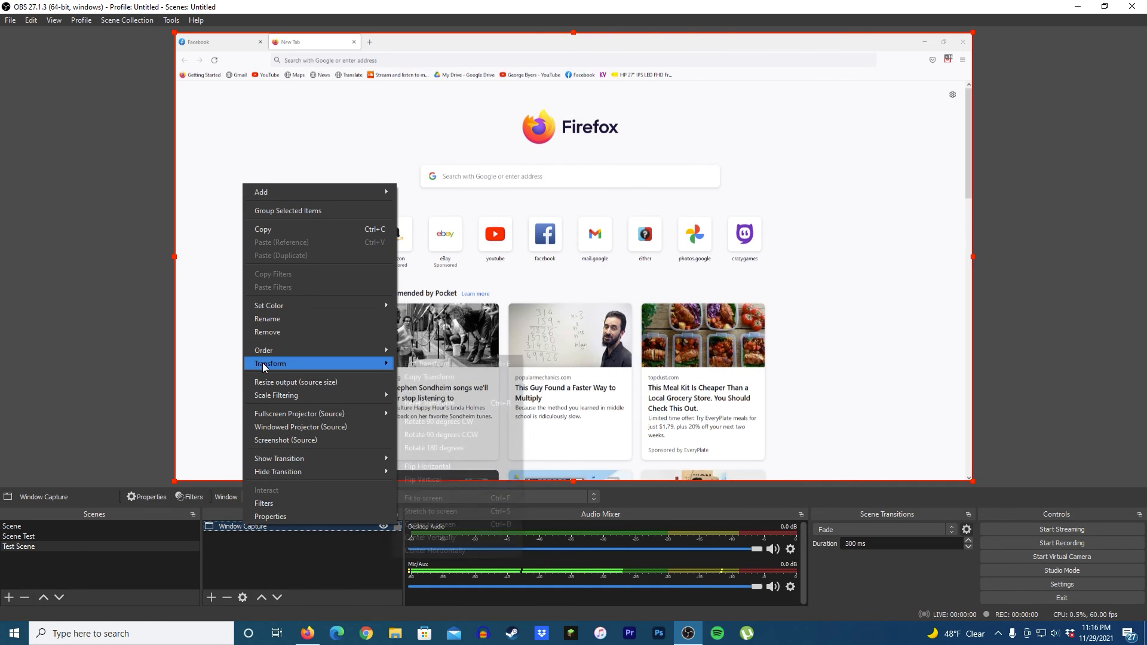
click(688, 409)
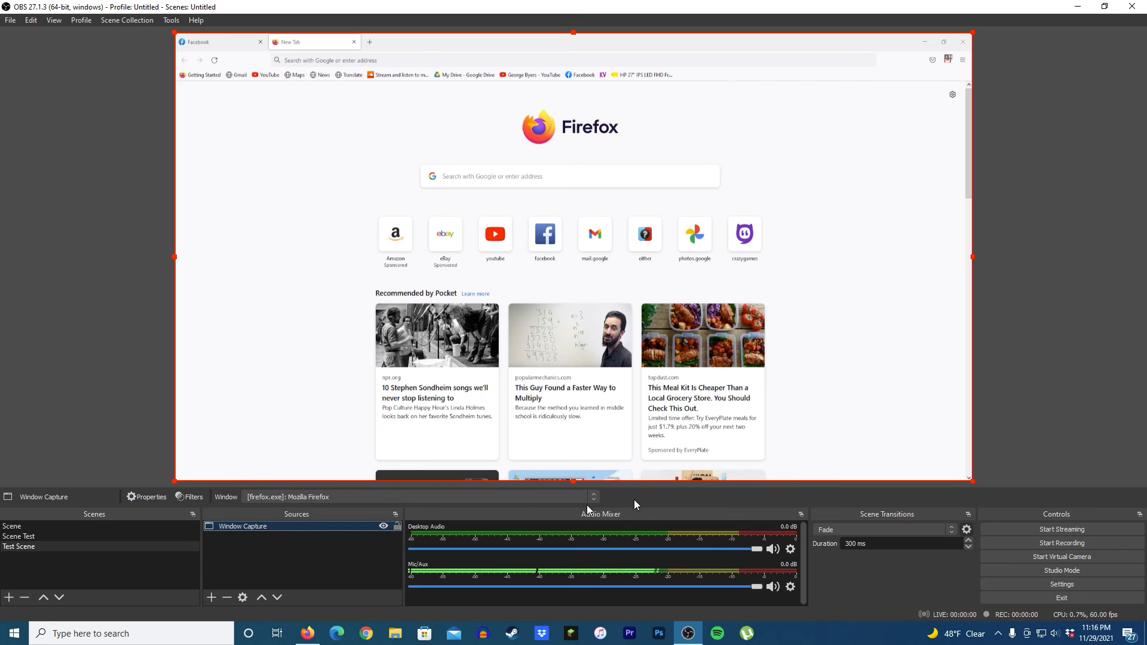
right_click(242, 526)
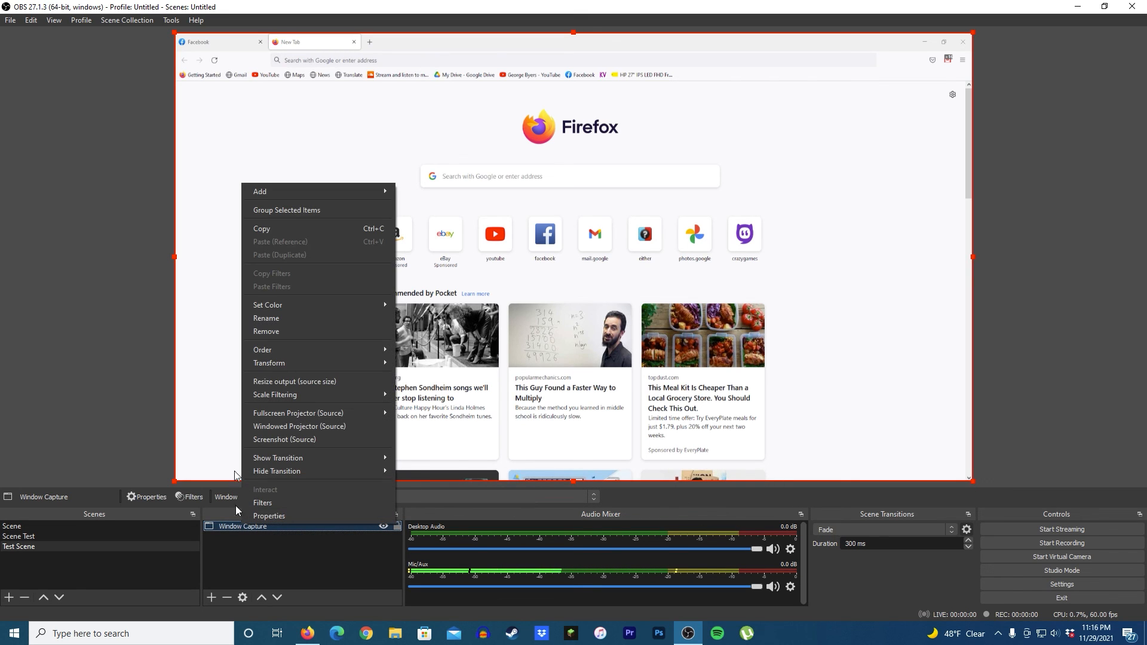
click(282, 551)
drag(735, 6, 623, 130)
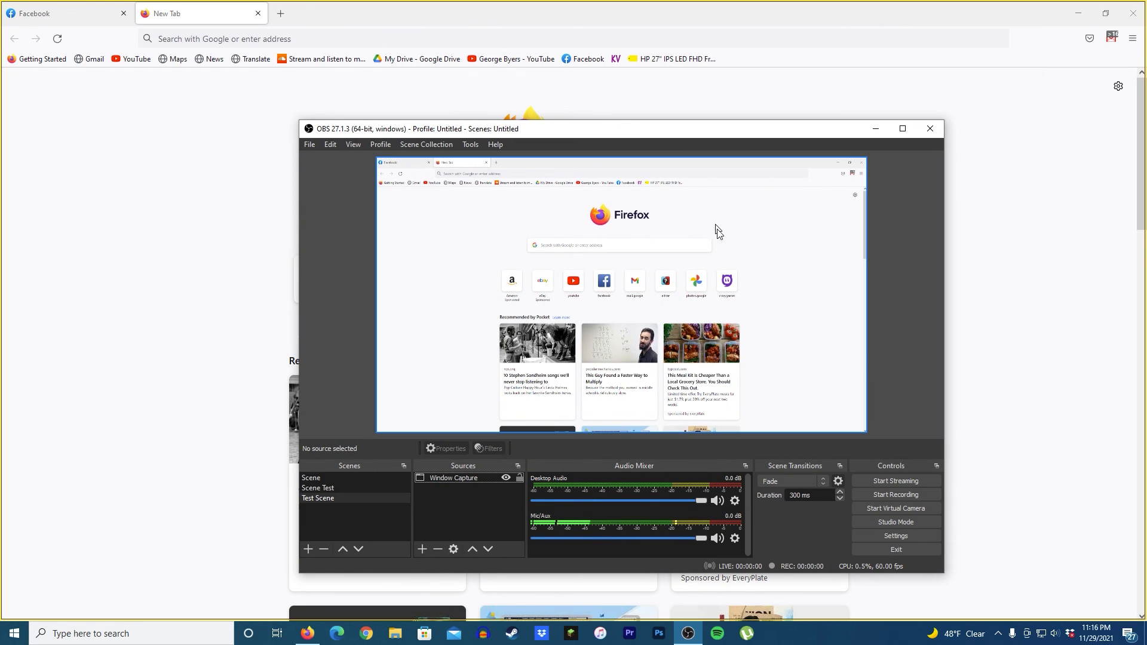